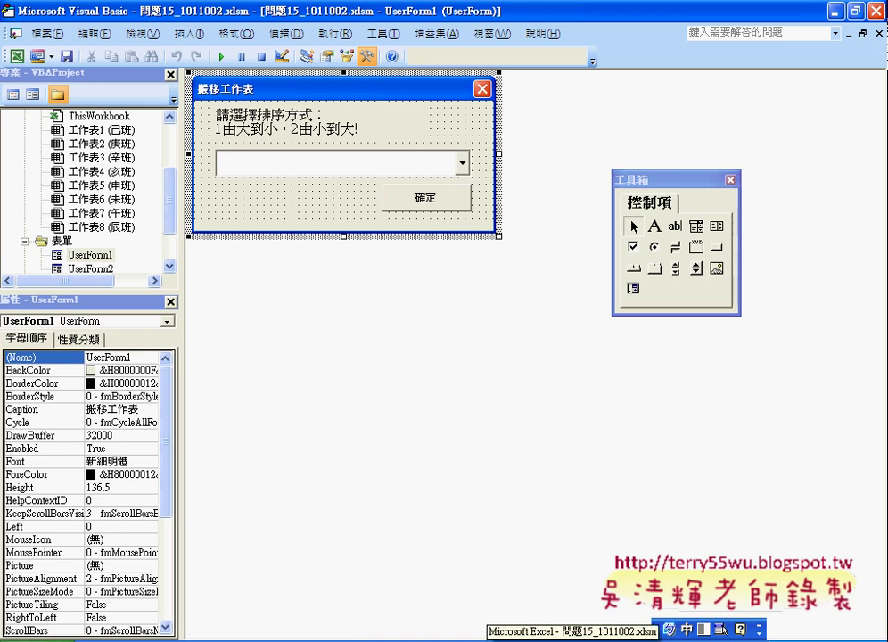
Enlarge the Project Explorer so every workbook object shows, and select ThisWorkbook
{"action": "left_click", "coordinate": [660, 629]}
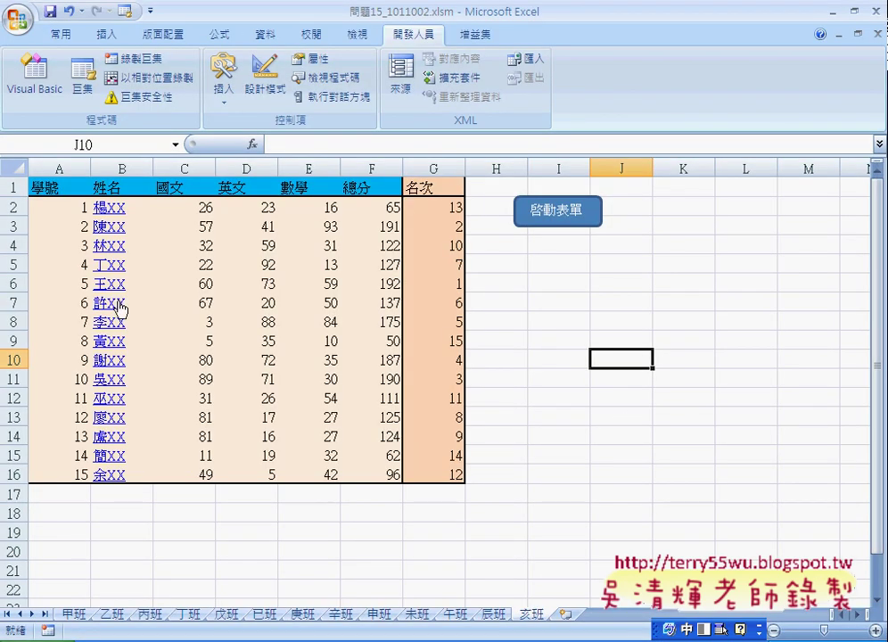
{"action": "left_click", "coordinate": [588, 633]}
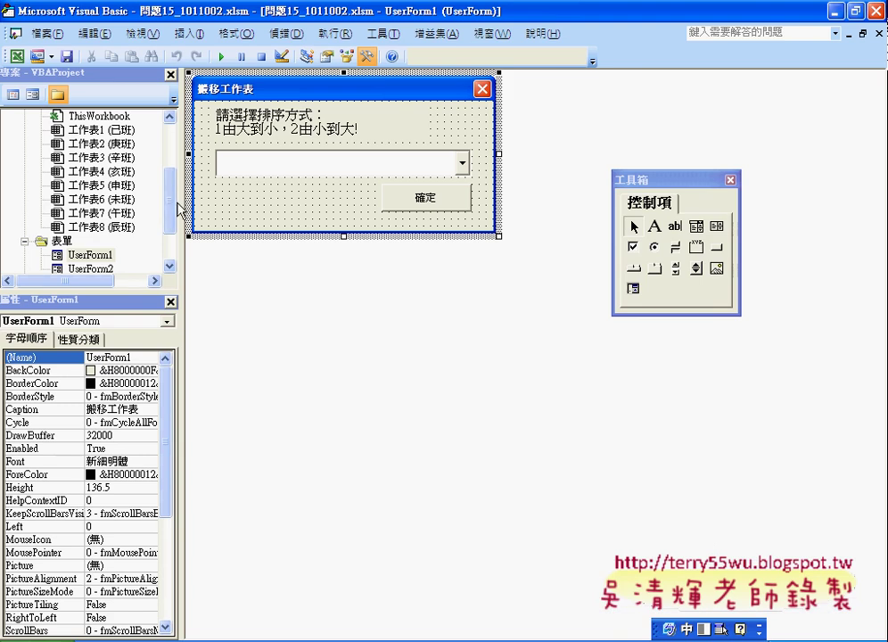
{"action": "left_click_drag", "start_coordinate": [171, 198], "coordinate": [179, 163]}
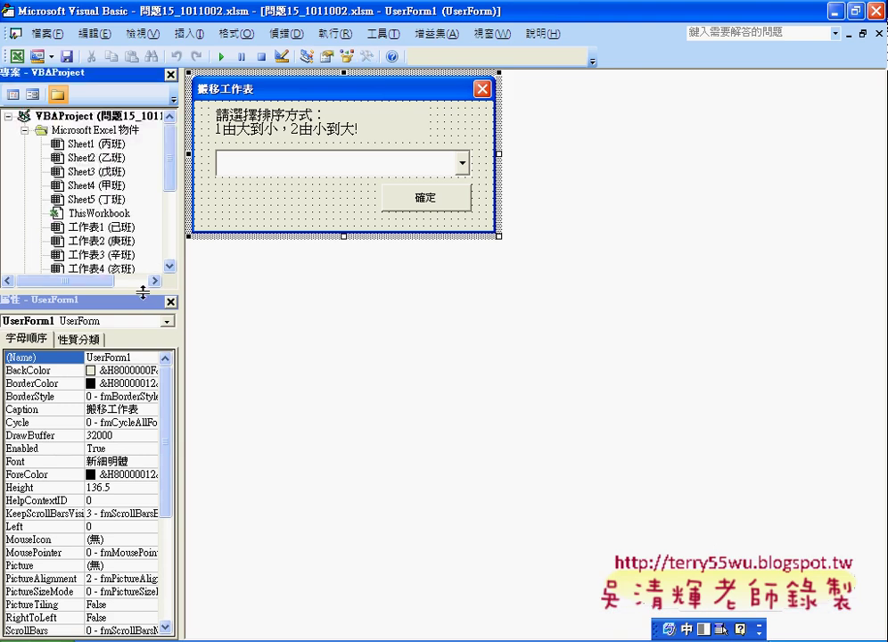
{"action": "mouse_move", "coordinate": [111, 291]}
{"action": "left_mouse_down"}
{"action": "mouse_move", "coordinate": [141, 319]}
{"action": "mouse_move", "coordinate": [141, 393]}
{"action": "left_mouse_up"}
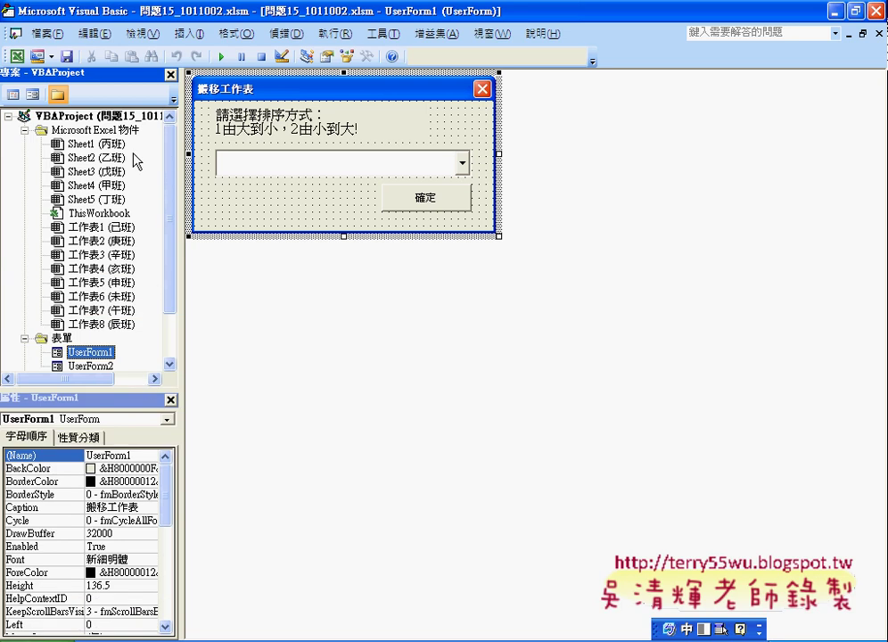
{"action": "left_click", "coordinate": [100, 213]}
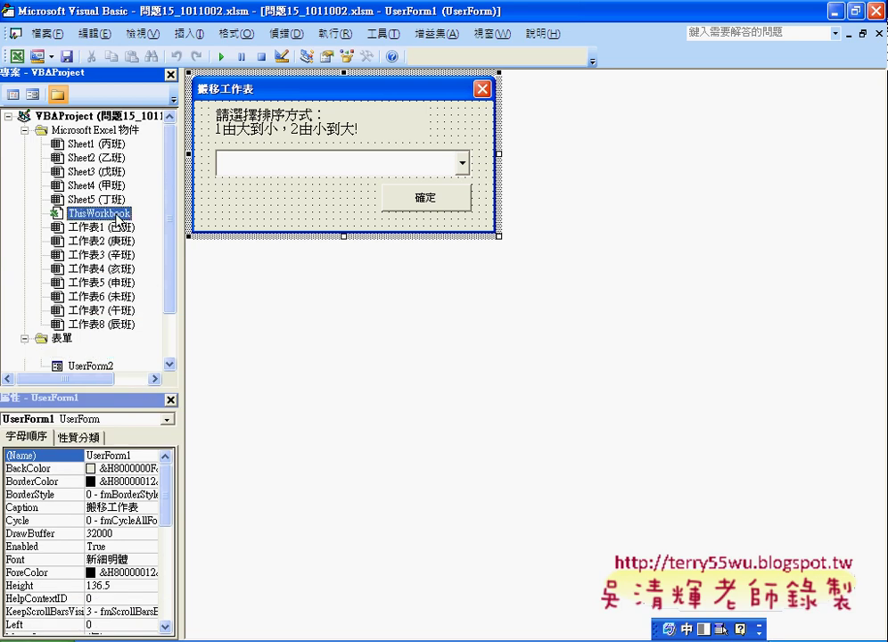
{"action": "mouse_move", "coordinate": [135, 242]}
{"action": "left_mouse_down"}
{"action": "mouse_move", "coordinate": [153, 234]}
{"action": "mouse_move", "coordinate": [41, 207]}
{"action": "mouse_move", "coordinate": [139, 219]}
{"action": "mouse_move", "coordinate": [134, 236]}
{"action": "left_mouse_up"}
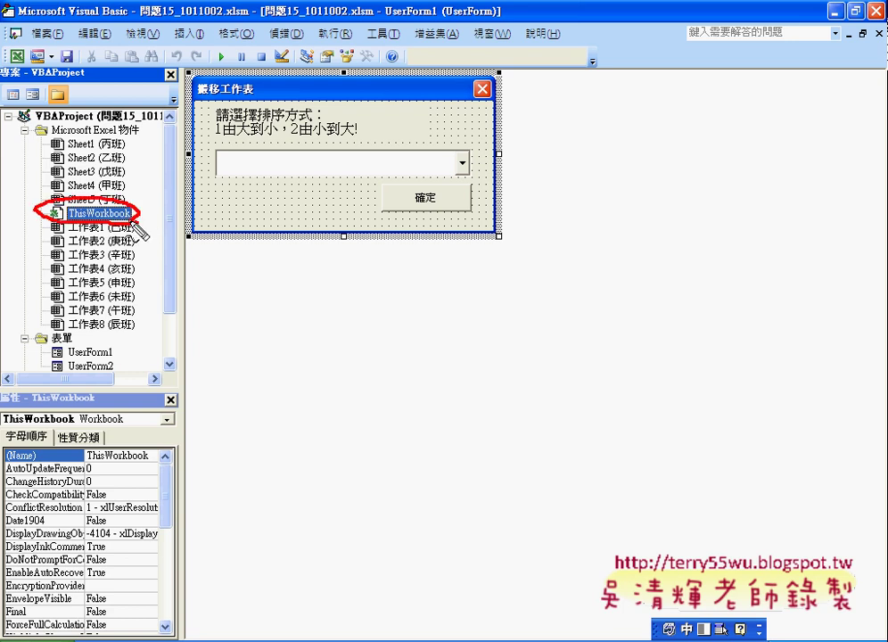
{"action": "key", "text": "Escape"}
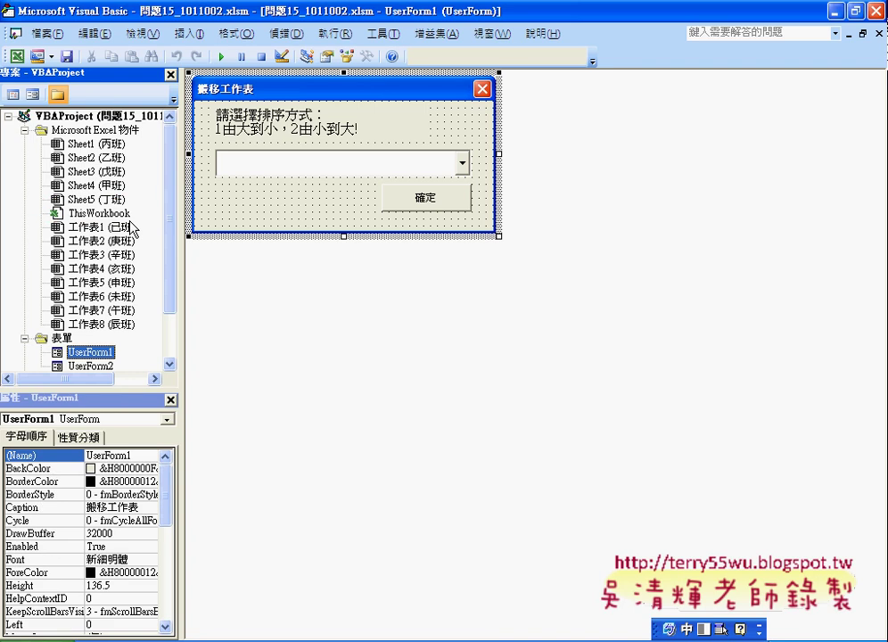
Open the ThisWorkbook module and create a Workbook_Open procedure from the Workbook object
{"action": "double_click", "coordinate": [115, 214]}
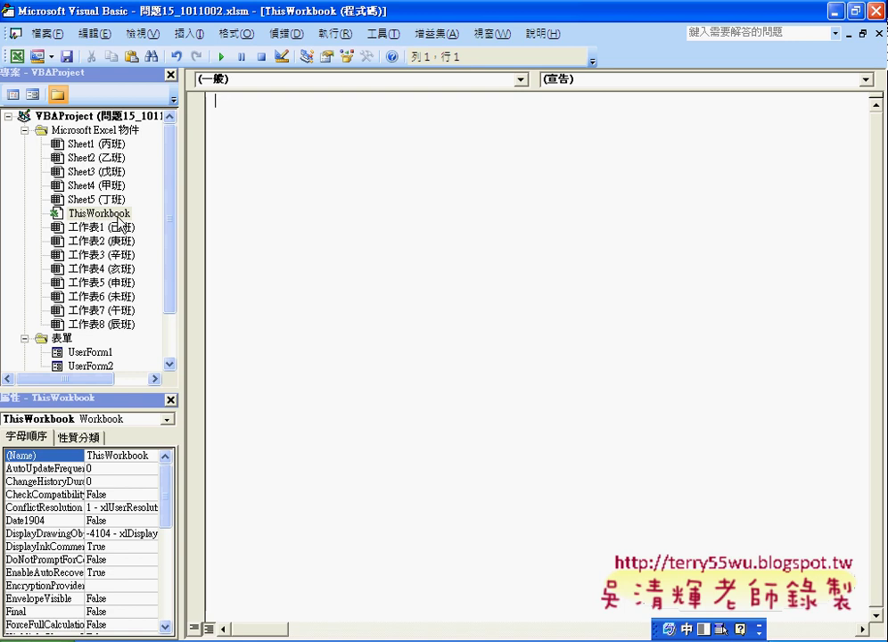
{"action": "left_click", "coordinate": [357, 80]}
{"action": "left_click", "coordinate": [357, 106]}
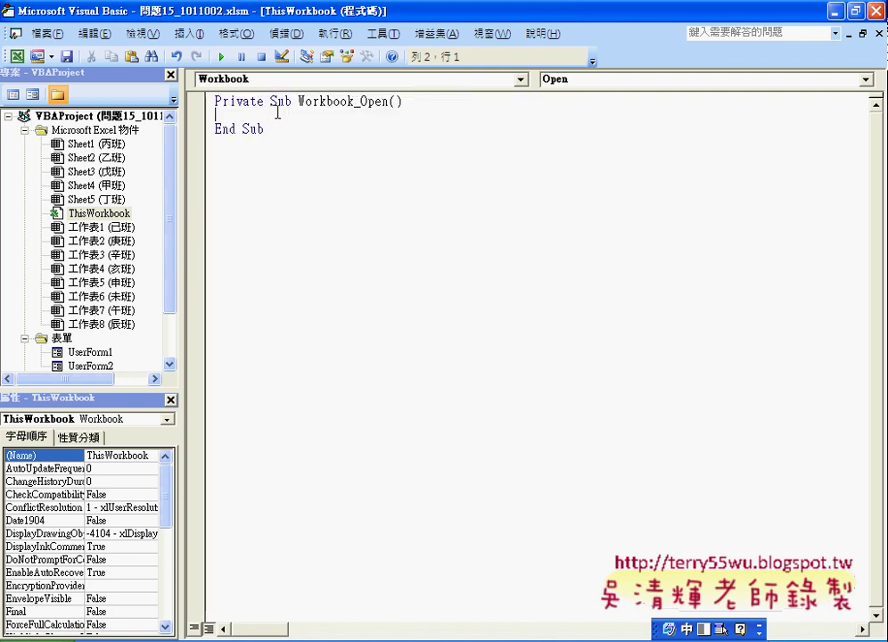
{"action": "left_click_drag", "start_coordinate": [299, 101], "coordinate": [404, 101]}
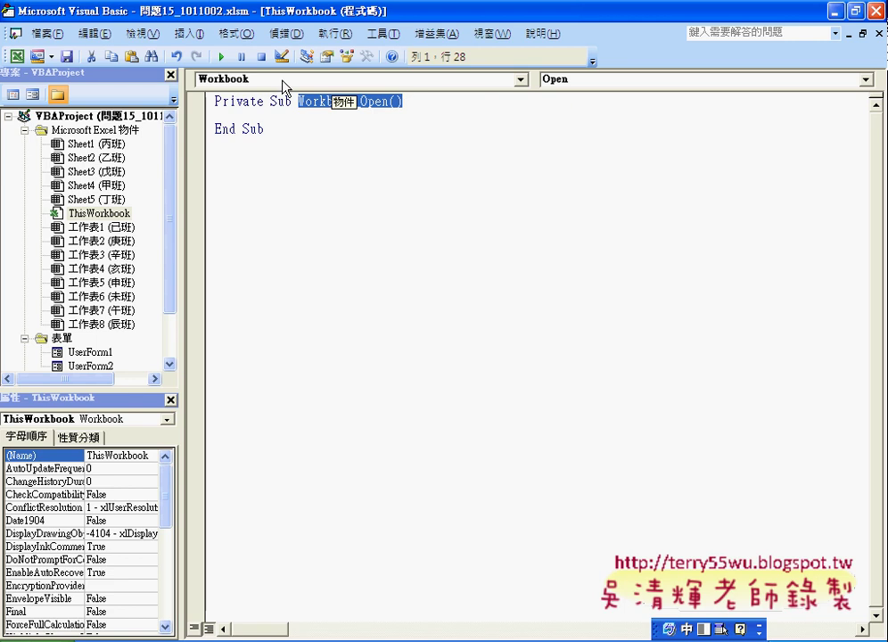
Add an indented UserForm1.Show line inside Private Sub Workbook_Open()
{"action": "left_click", "coordinate": [260, 115]}
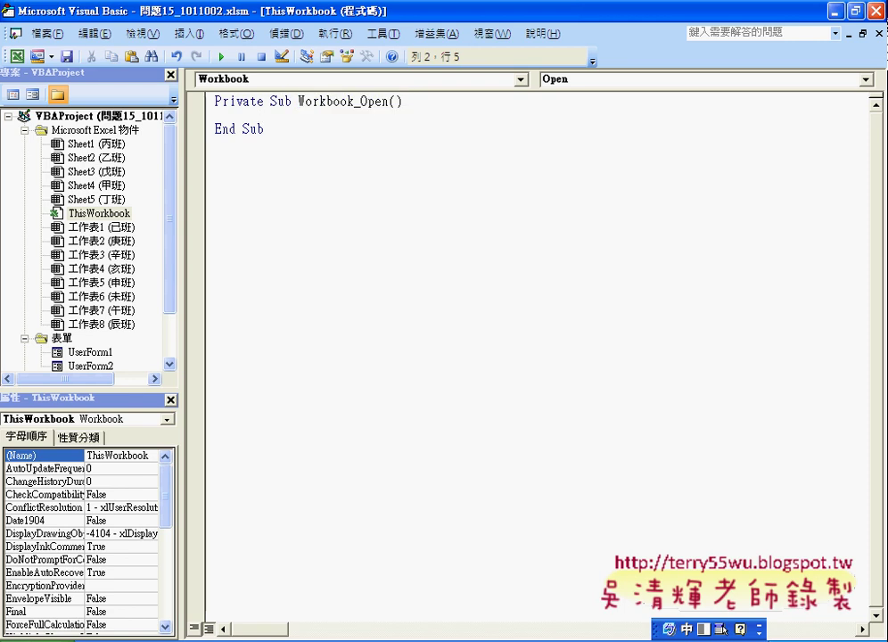
{"action": "key", "text": "Tab"}
{"action": "type", "text": "m"}
{"action": "type", "text": "us"}
{"action": "type", "text": "er"}
{"action": "type", "text": "f"}
{"action": "type", "text": "or"}
{"action": "type", "text": "m1"}
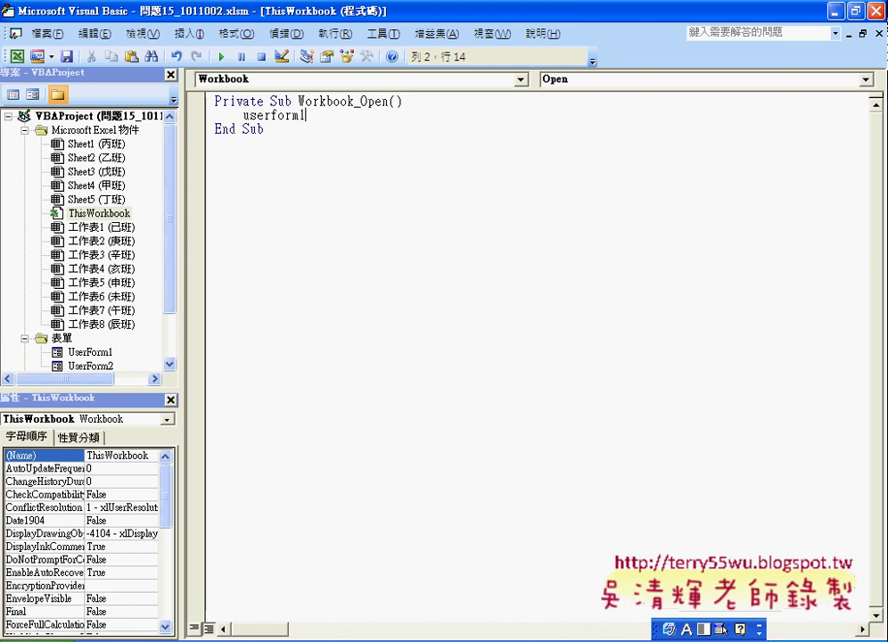
{"action": "type", "text": "."}
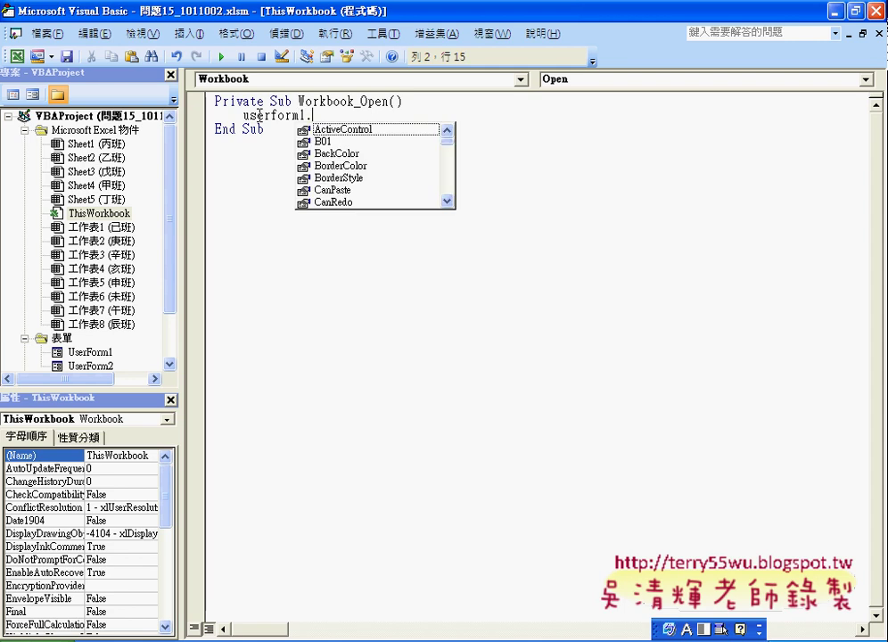
{"action": "type", "text": "sho"}
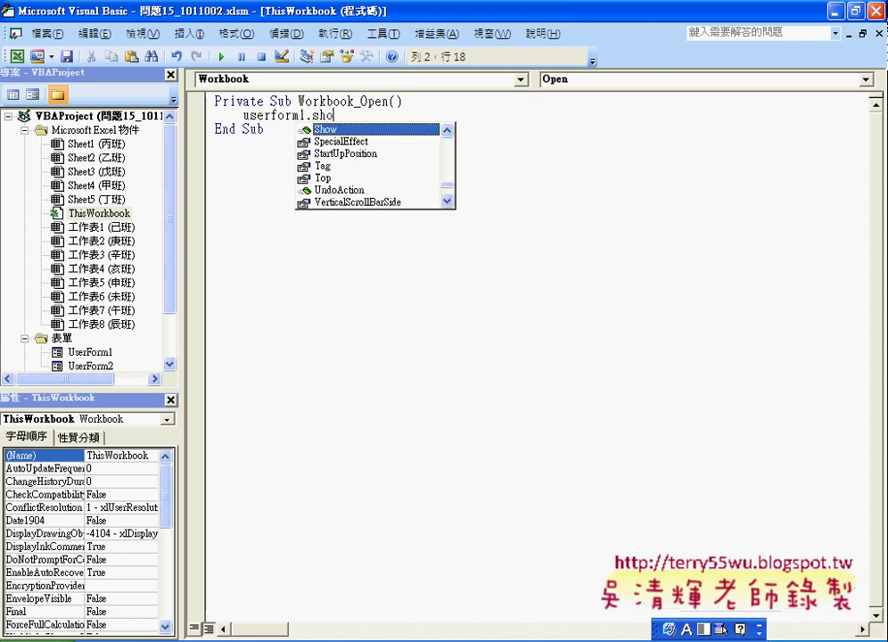
{"action": "type", "text": "w"}
{"action": "key", "text": "Down"}
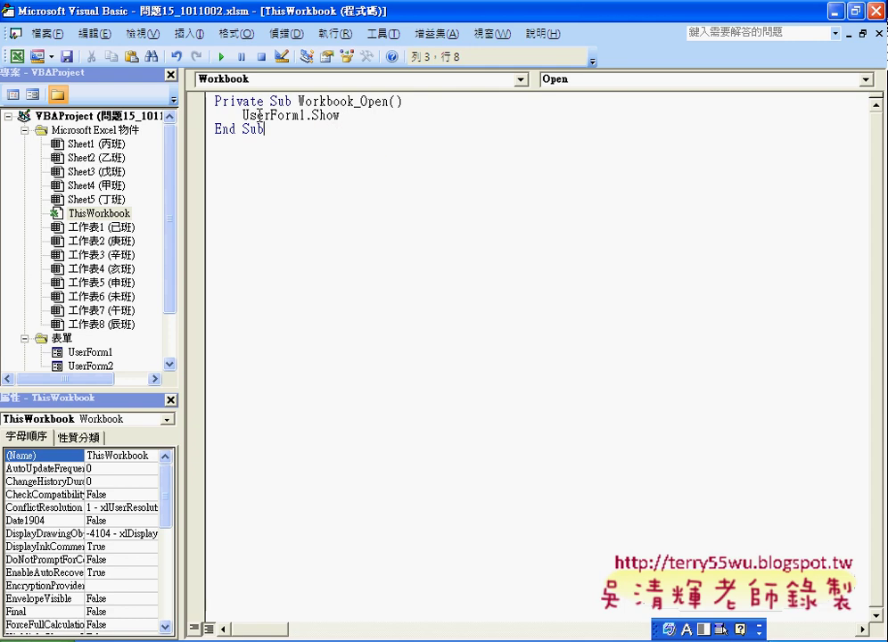
{"action": "key", "text": "shift"}
{"action": "mouse_move", "coordinate": [114, 231]}
{"action": "left_mouse_down"}
{"action": "mouse_move", "coordinate": [133, 229]}
{"action": "mouse_move", "coordinate": [45, 200]}
{"action": "mouse_move", "coordinate": [129, 225]}
{"action": "left_mouse_up"}
{"action": "mouse_move", "coordinate": [266, 134]}
{"action": "left_mouse_down"}
{"action": "mouse_move", "coordinate": [252, 149]}
{"action": "mouse_move", "coordinate": [347, 65]}
{"action": "mouse_move", "coordinate": [344, 149]}
{"action": "left_mouse_up"}
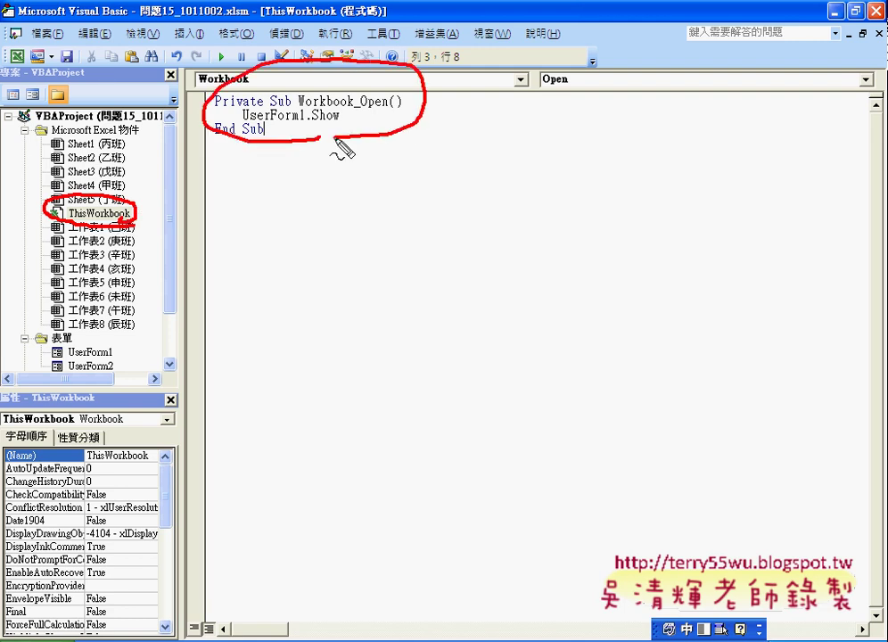
{"action": "key", "text": "Escape"}
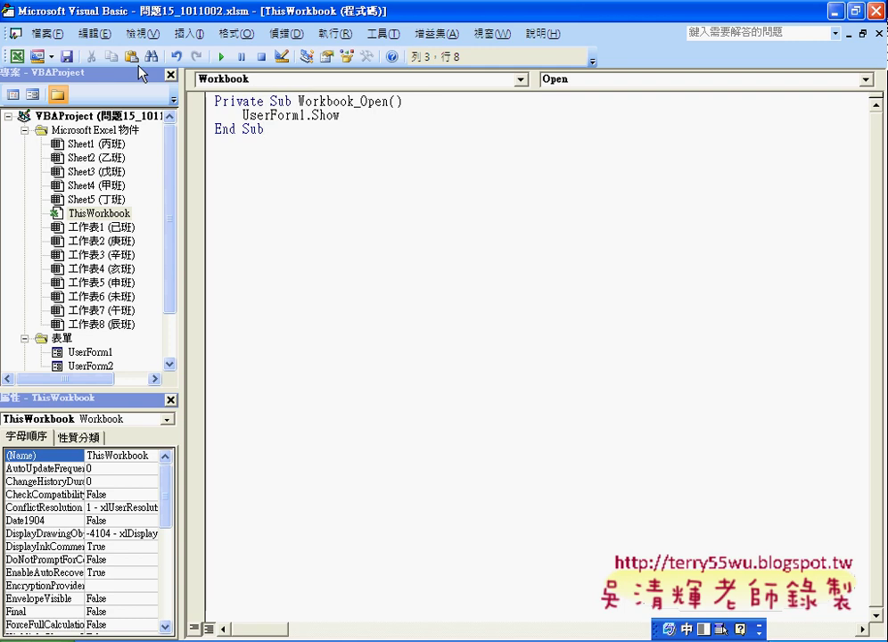
Save the workbook, close the VBA editor, and switch to the Q1-Q50 範例 folder
{"action": "left_click", "coordinate": [65, 57]}
{"action": "left_click", "coordinate": [42, 33]}
{"action": "left_click", "coordinate": [468, 148]}
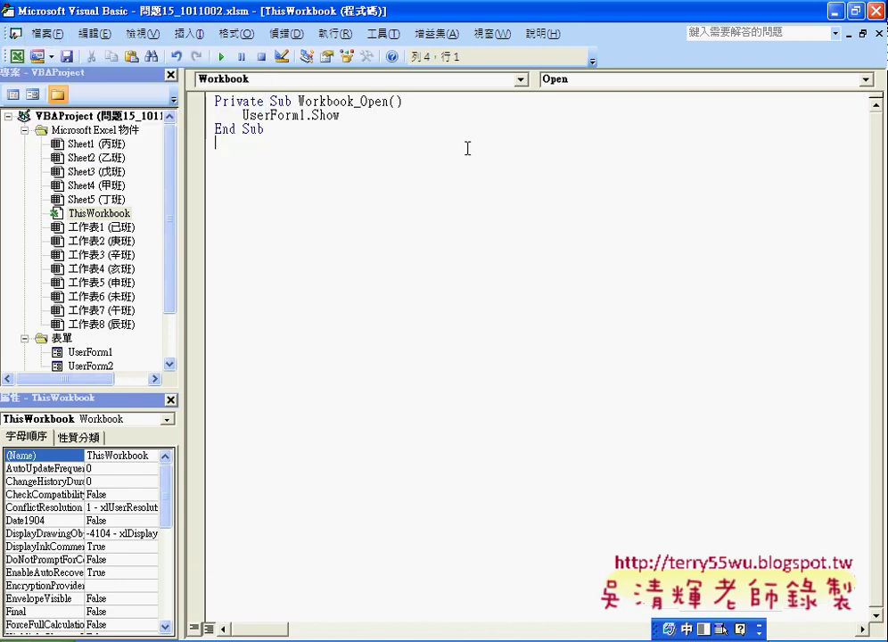
{"action": "left_click", "coordinate": [878, 11]}
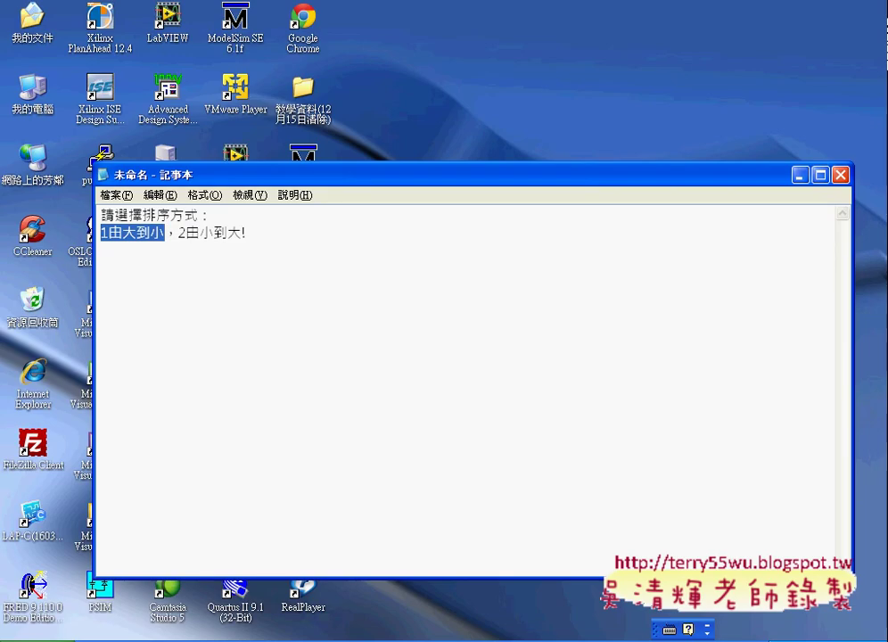
{"action": "key", "text": "alt+Tab"}
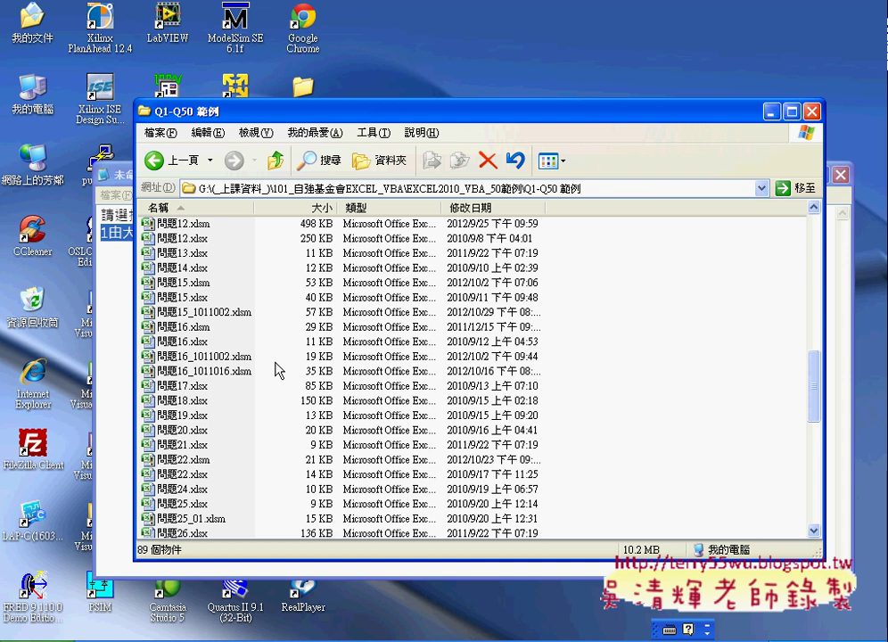
Reopen 問題15_1011002.xlsm and sort the sheets 由大到小 in the form that appears
{"action": "left_click", "coordinate": [236, 314]}
{"action": "double_click", "coordinate": [236, 314]}
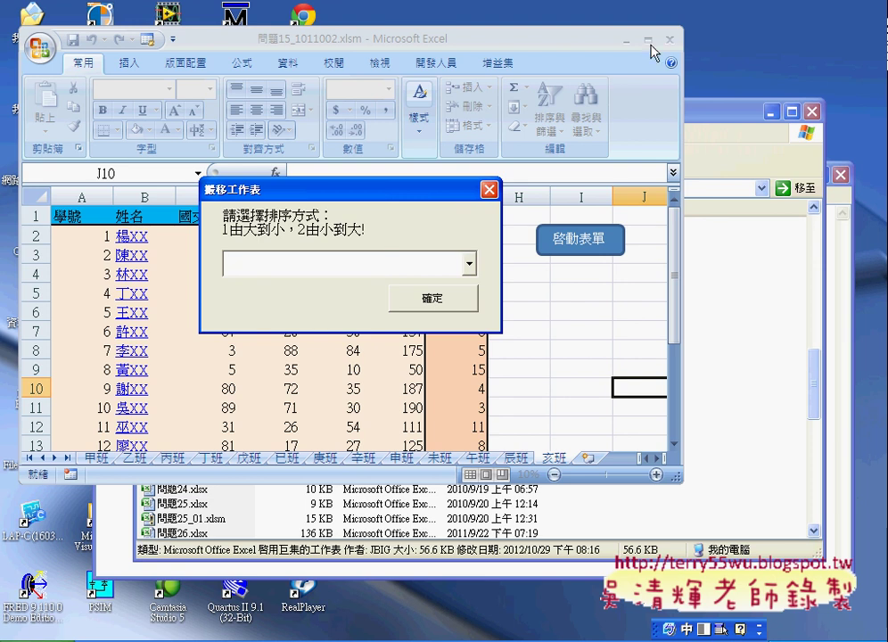
{"action": "left_click", "coordinate": [470, 264]}
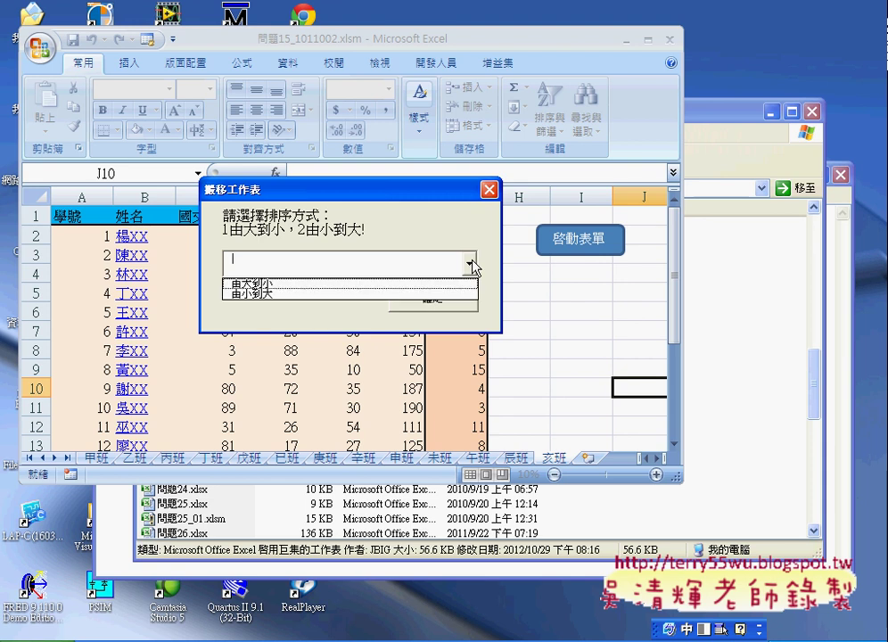
{"action": "left_click", "coordinate": [469, 287]}
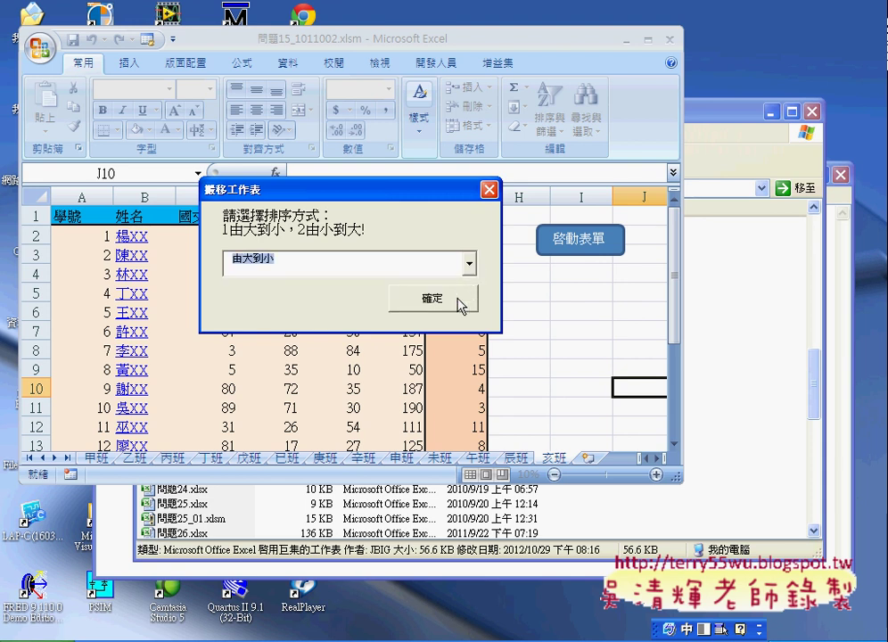
{"action": "left_click", "coordinate": [458, 302]}
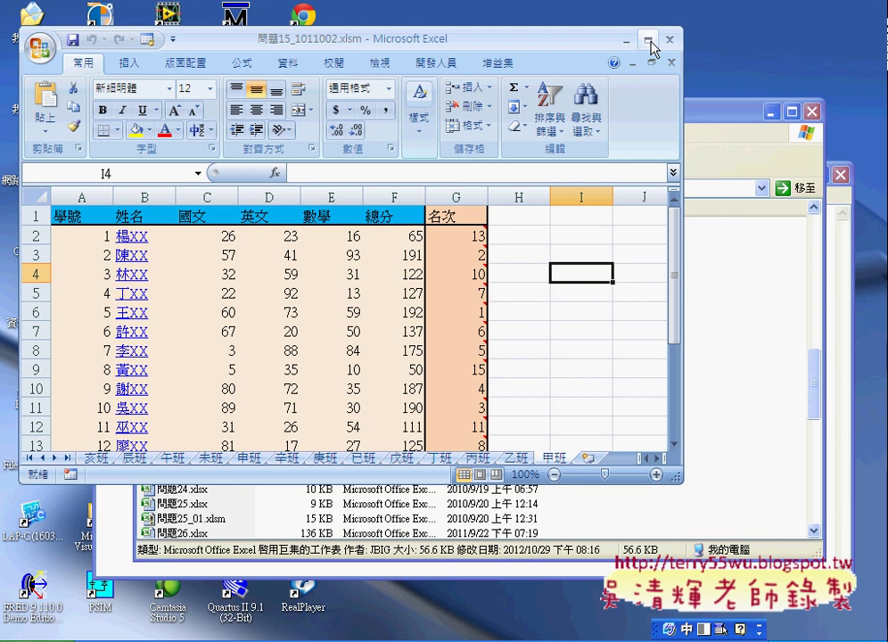
Maximize Excel and open the Visual Basic editor from the Developer tab
{"action": "left_click", "coordinate": [647, 40]}
{"action": "left_click", "coordinate": [413, 35]}
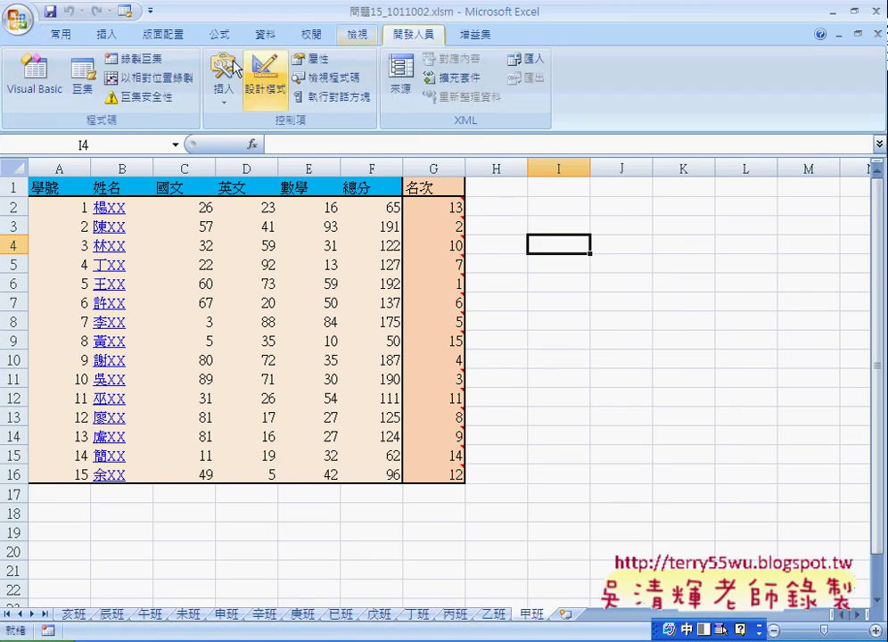
{"action": "left_click", "coordinate": [36, 73]}
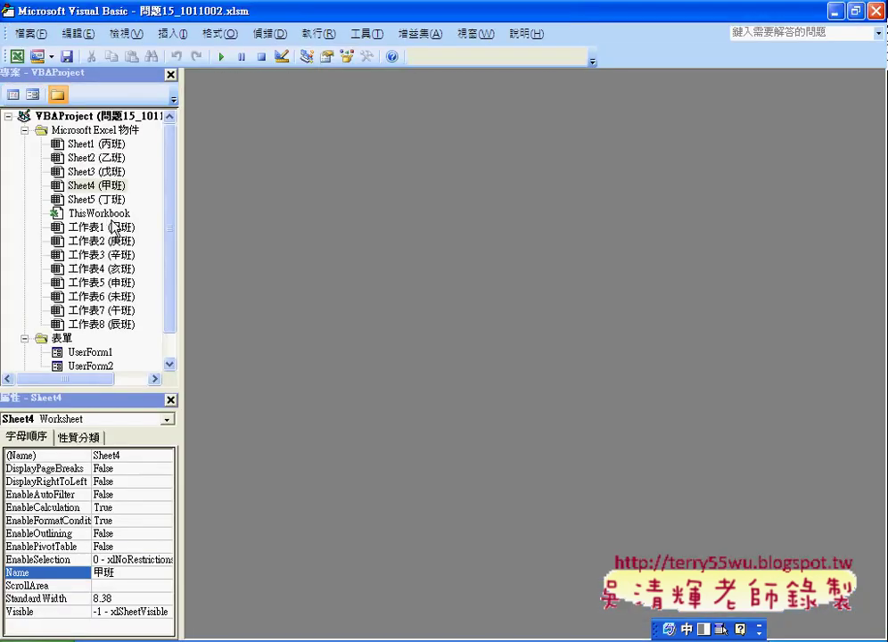
Highlight Workbook_Open() and its UserForm1.Show line in ThisWorkbook, then return to Excel
{"action": "double_click", "coordinate": [114, 215]}
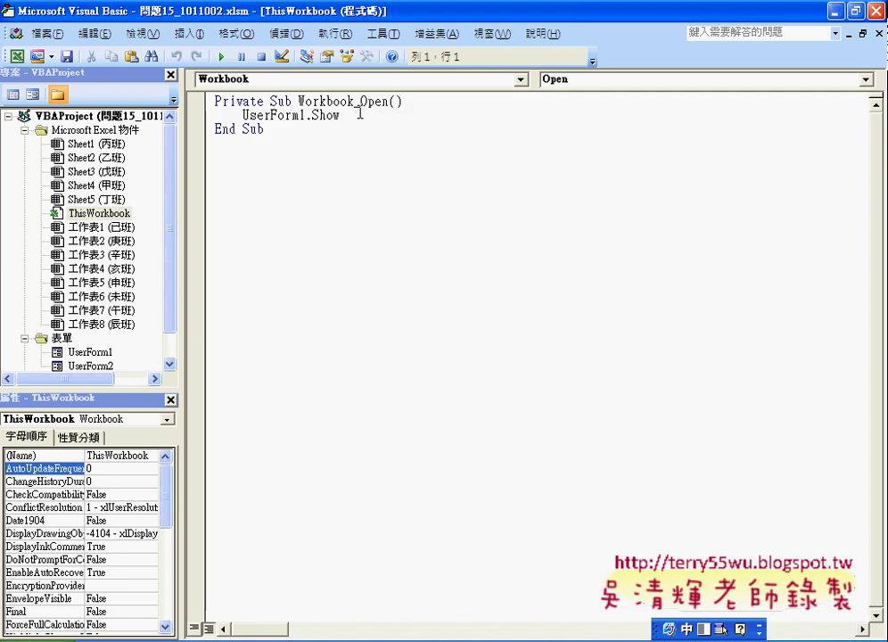
{"action": "left_click_drag", "start_coordinate": [298, 102], "coordinate": [404, 101]}
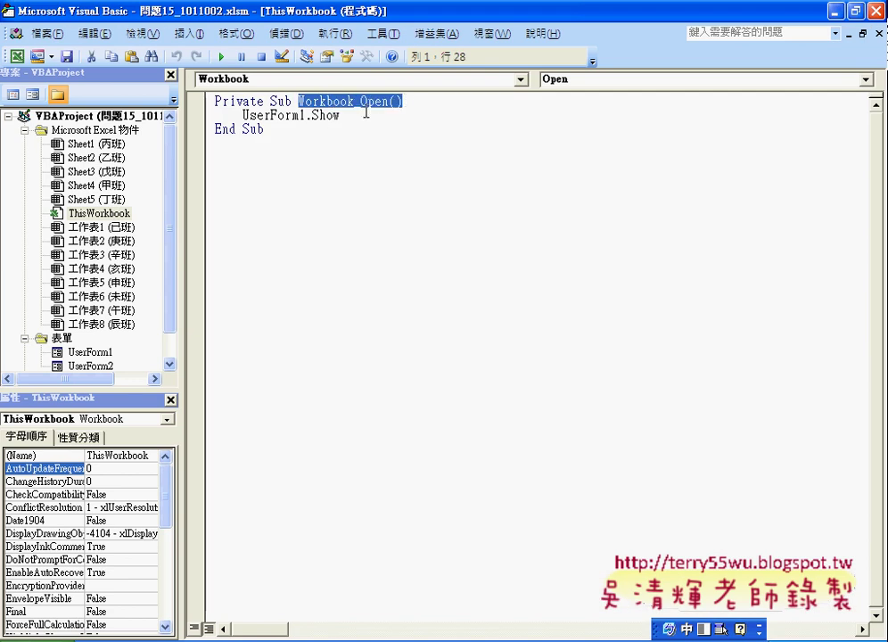
{"action": "left_click_drag", "start_coordinate": [343, 115], "coordinate": [243, 115]}
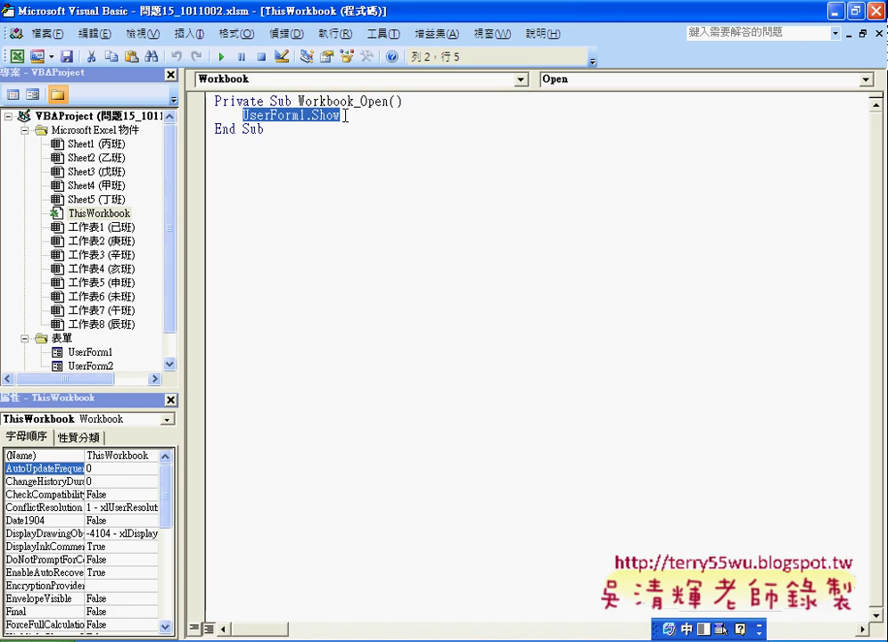
{"action": "key", "text": "alt+F11"}
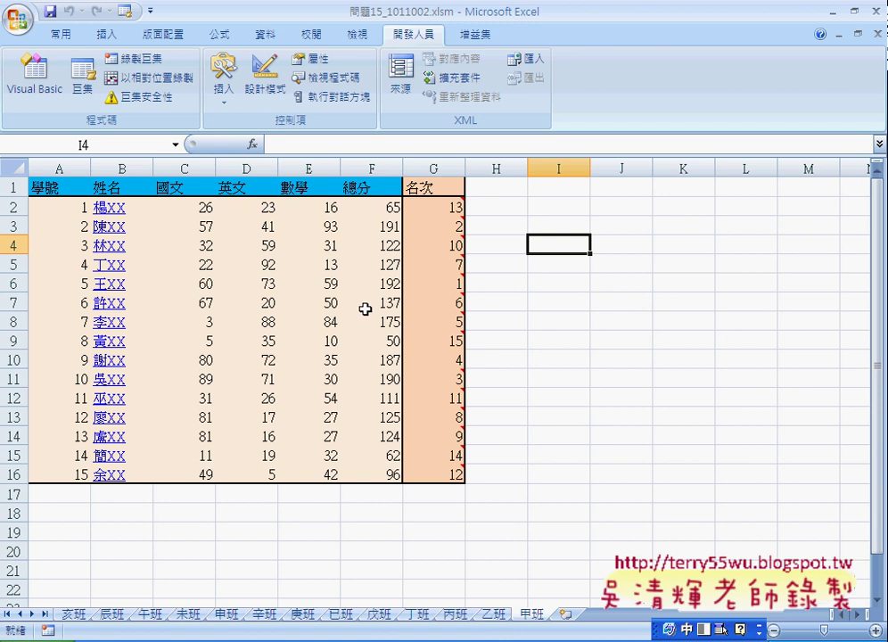
On the 亥班 sheet, open the sort form with the 啟動表單 shape, then close it
{"action": "left_click", "coordinate": [74, 615]}
{"action": "left_click", "coordinate": [583, 222]}
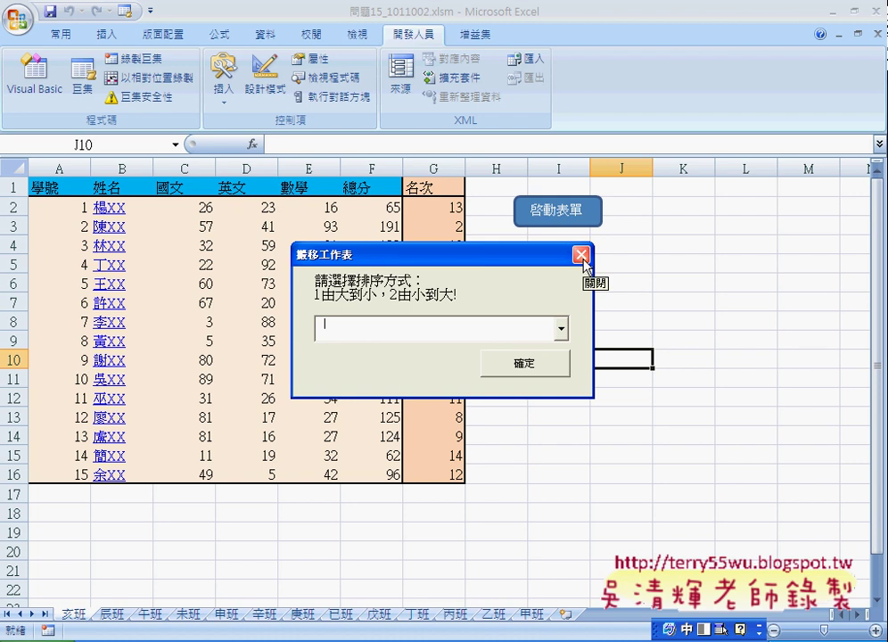
{"action": "left_click", "coordinate": [582, 256]}
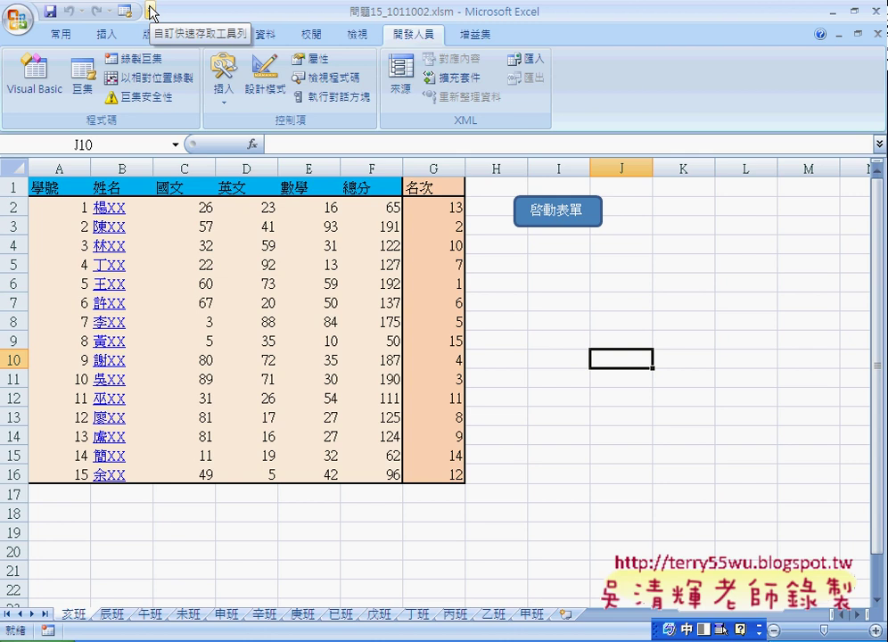
In Quick Access Toolbar customisation, list commands from 巨集 and select the 啟動表單 macro
{"action": "left_click", "coordinate": [152, 12]}
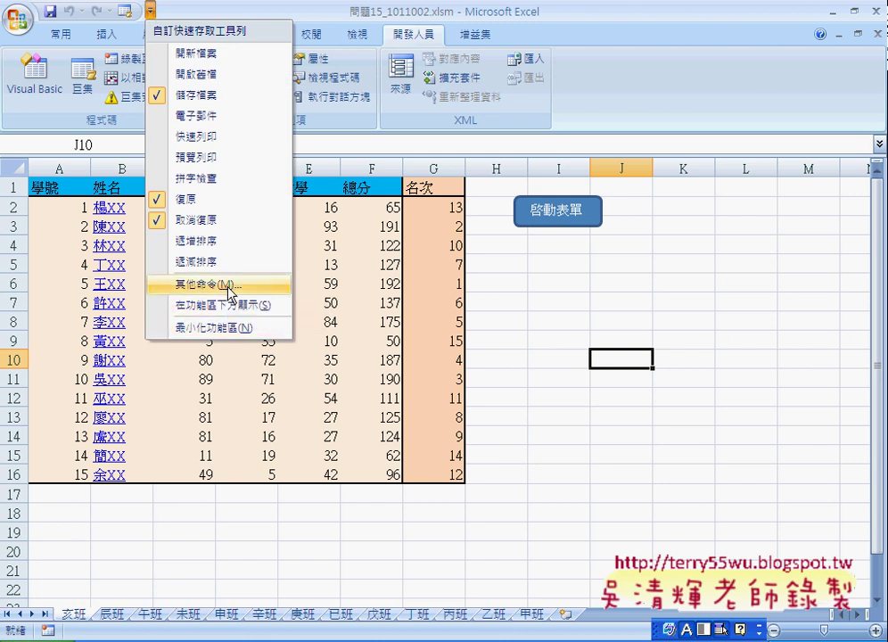
{"action": "left_click", "coordinate": [249, 297]}
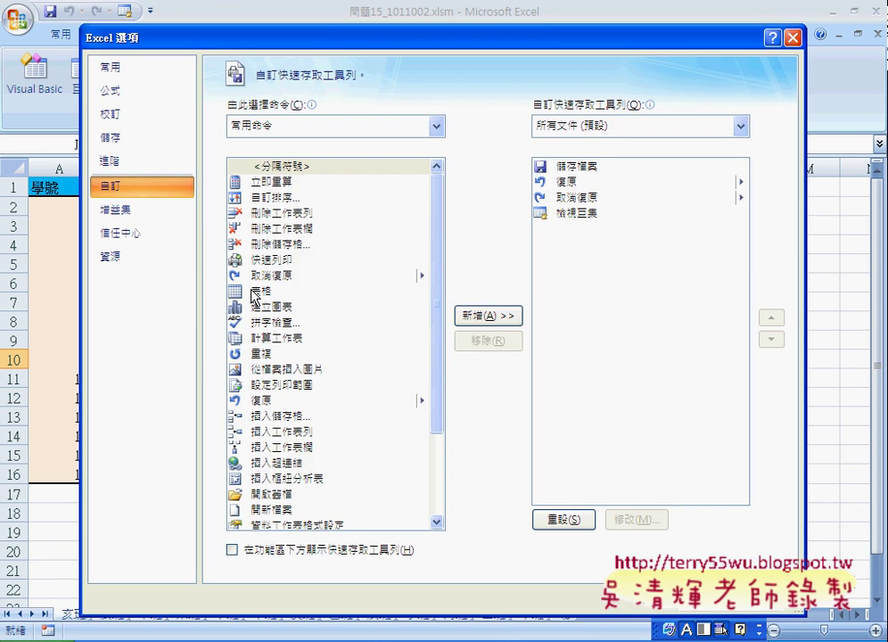
{"action": "left_click", "coordinate": [411, 132]}
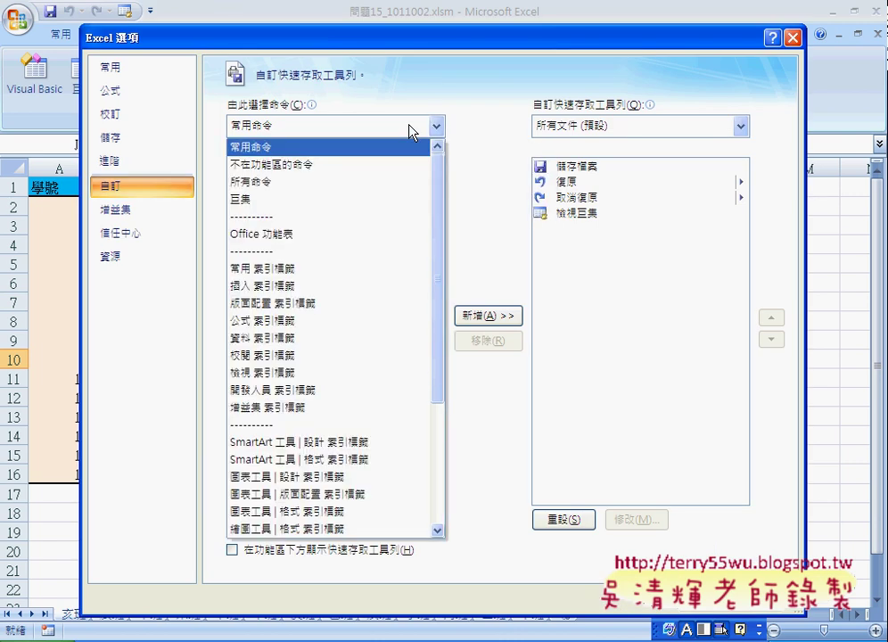
{"action": "key", "text": "ctrl+space"}
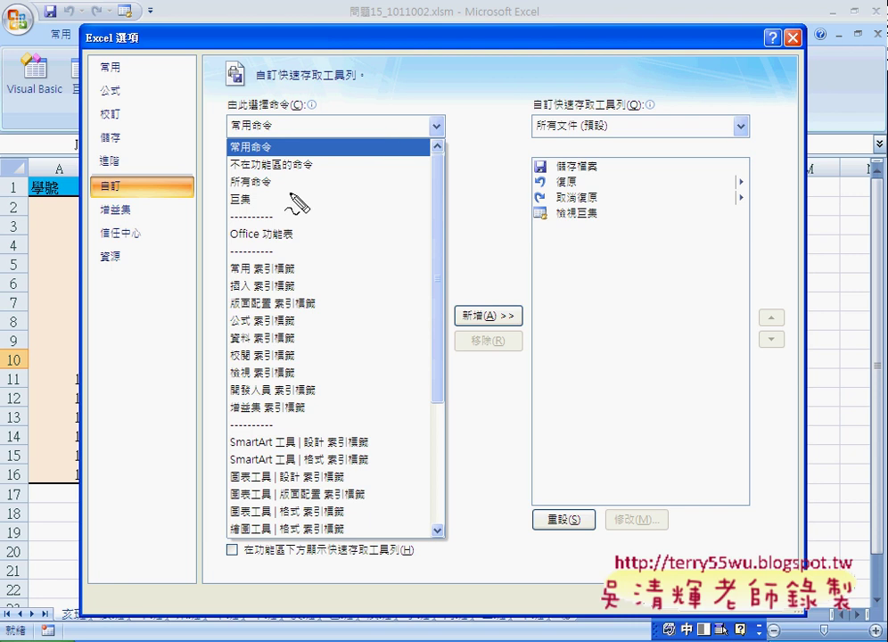
{"action": "left_click_drag", "start_coordinate": [289, 196], "coordinate": [250, 198]}
{"action": "key", "text": "Escape"}
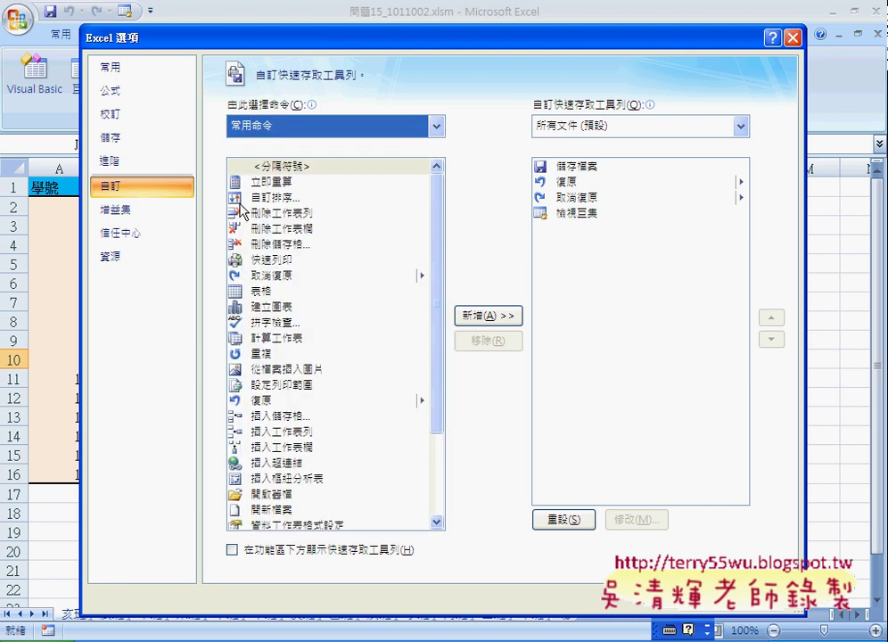
{"action": "left_click", "coordinate": [317, 128]}
{"action": "left_click", "coordinate": [314, 206]}
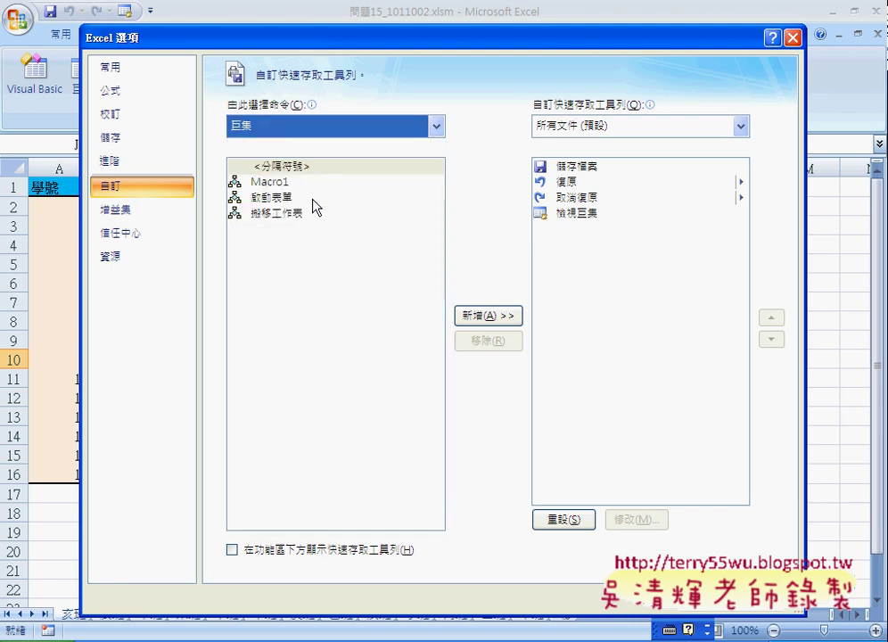
{"action": "left_click", "coordinate": [277, 222]}
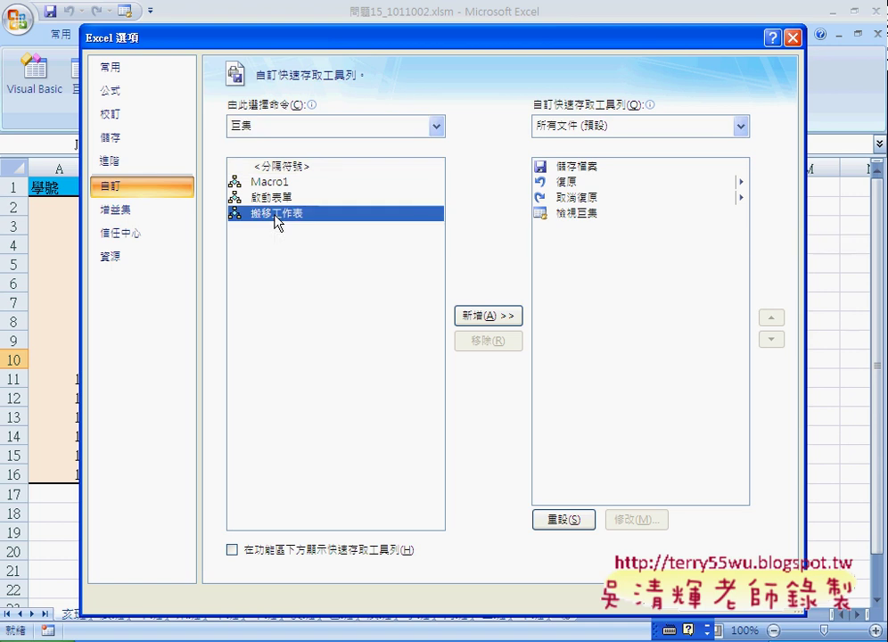
{"action": "left_click", "coordinate": [298, 200]}
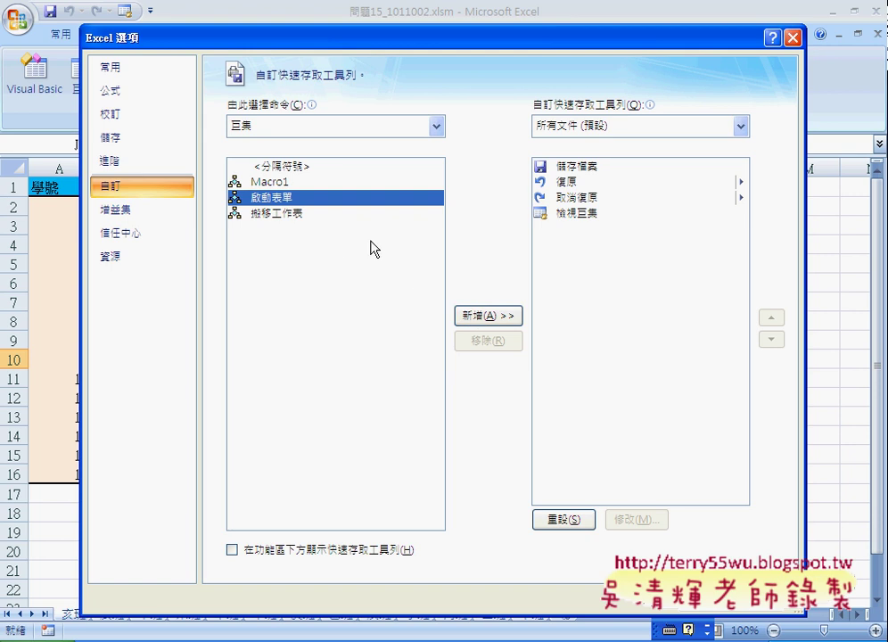
Add the 啟動表單 macro to the Quick Access Toolbar list
{"action": "left_click", "coordinate": [489, 319]}
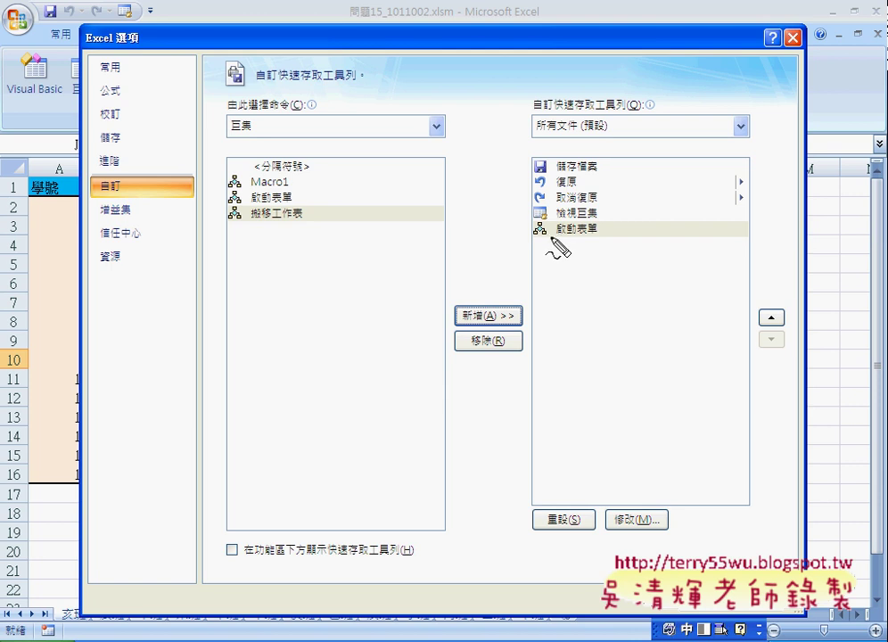
{"action": "left_click_drag", "start_coordinate": [559, 214], "coordinate": [560, 234]}
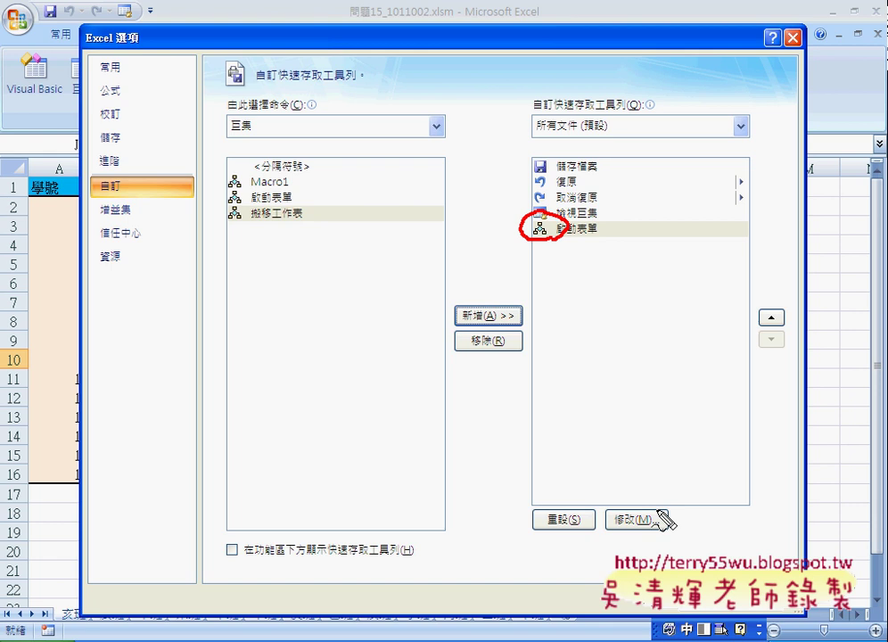
{"action": "left_click_drag", "start_coordinate": [669, 512], "coordinate": [649, 522]}
{"action": "key", "text": "Escape"}
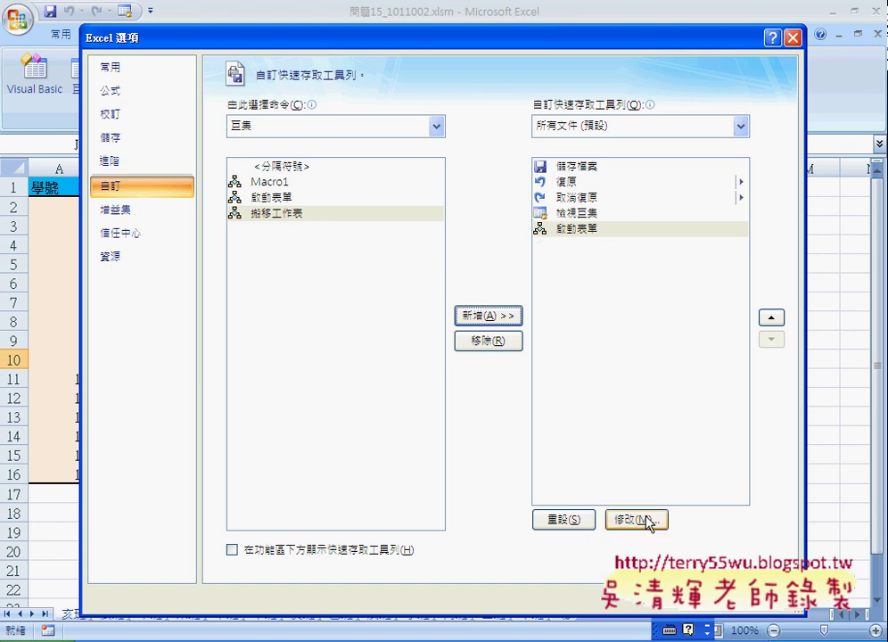
Give 啟動表單 the yellow square icon and close Excel Options
{"action": "left_click", "coordinate": [648, 521]}
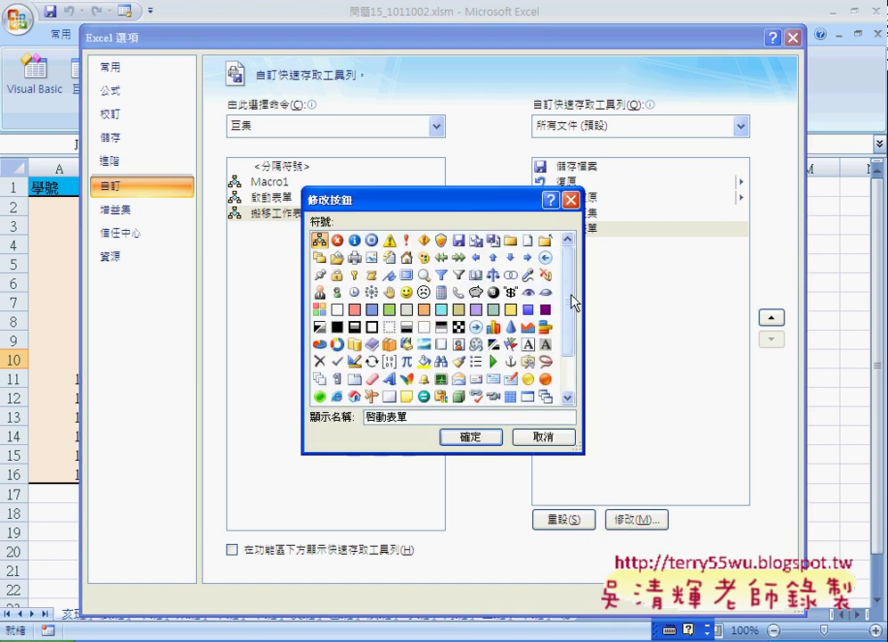
{"action": "scroll", "coordinate": [572, 303], "scroll_direction": "down", "scroll_amount": 3}
{"action": "left_click_drag", "start_coordinate": [525, 200], "coordinate": [495, 210]}
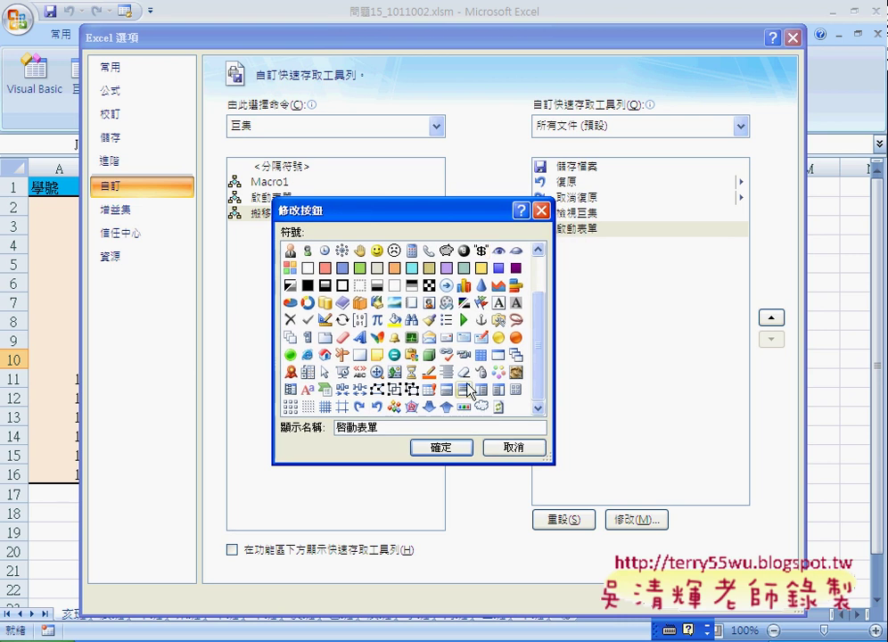
{"action": "left_click", "coordinate": [376, 355]}
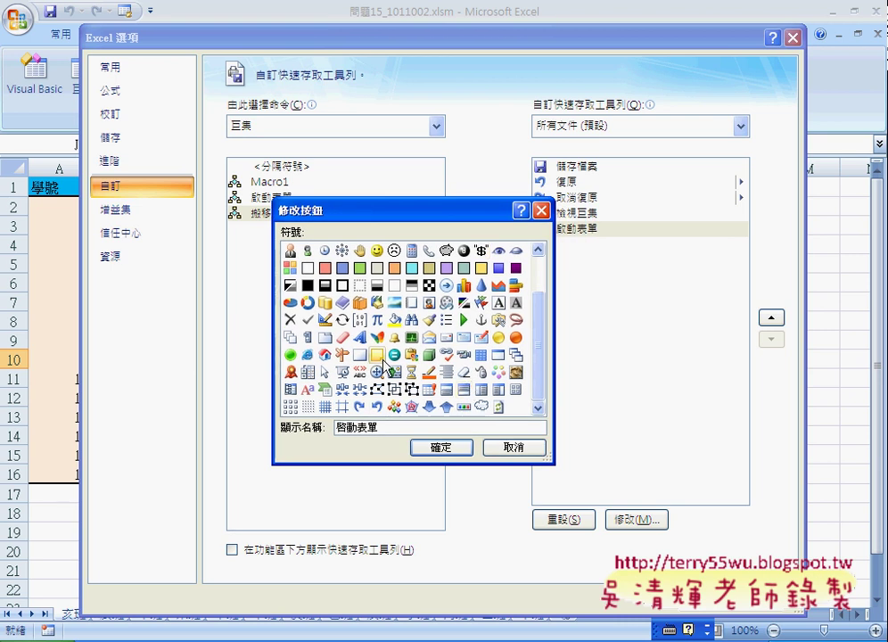
{"action": "left_click", "coordinate": [442, 448]}
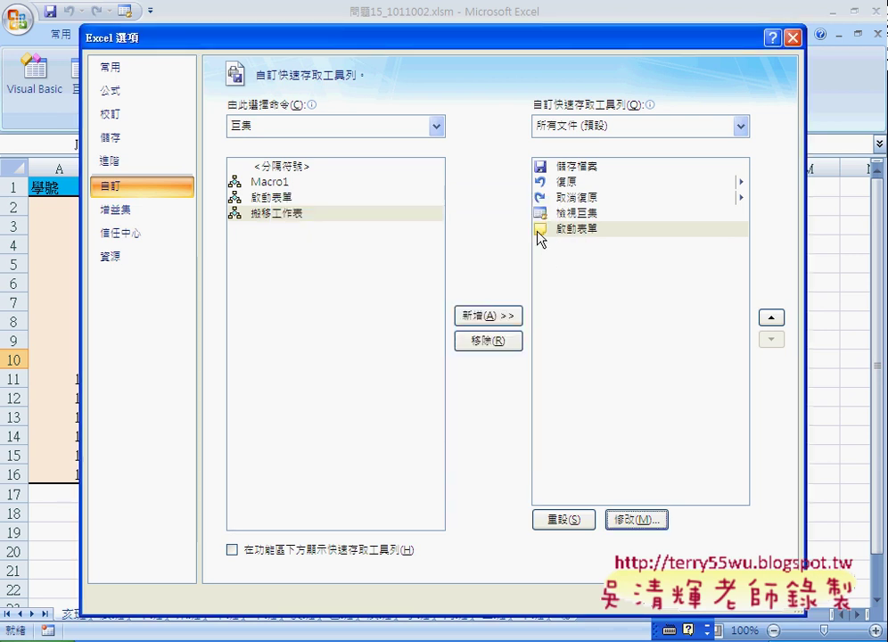
{"action": "left_click", "coordinate": [702, 600]}
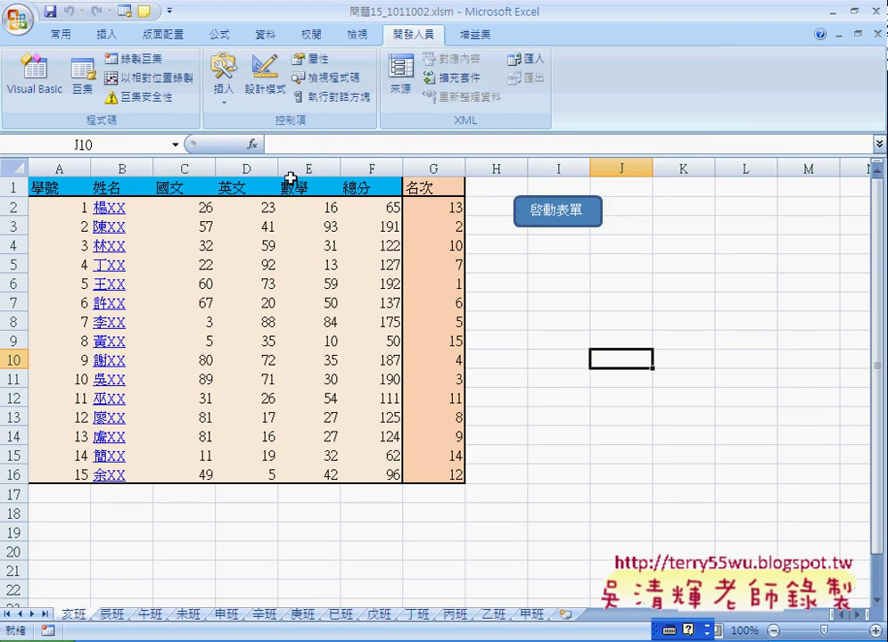
Test the new toolbar button: sort 由大到小, view 甲班, and reopen the form
{"action": "left_click", "coordinate": [144, 12]}
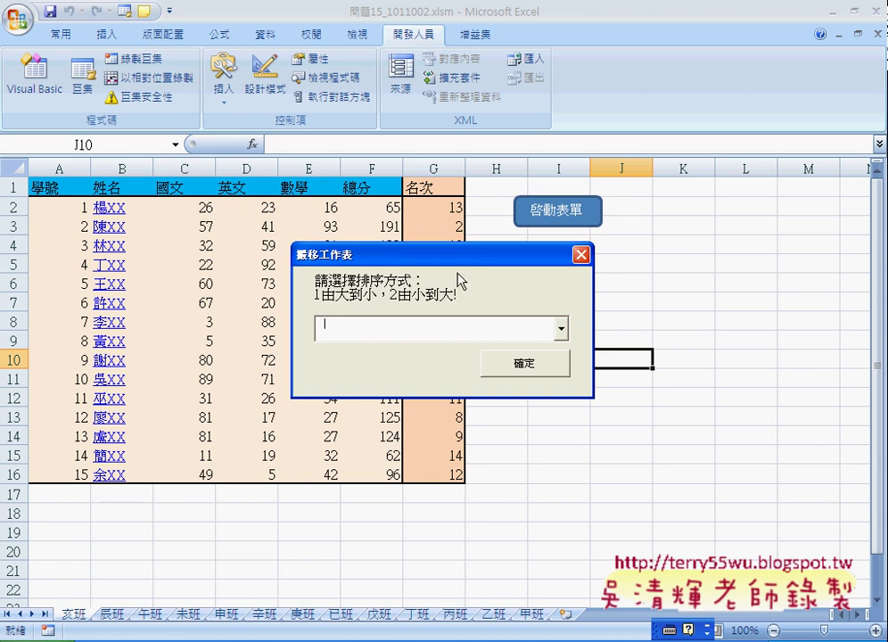
{"action": "left_click", "coordinate": [561, 330]}
{"action": "left_click", "coordinate": [558, 349]}
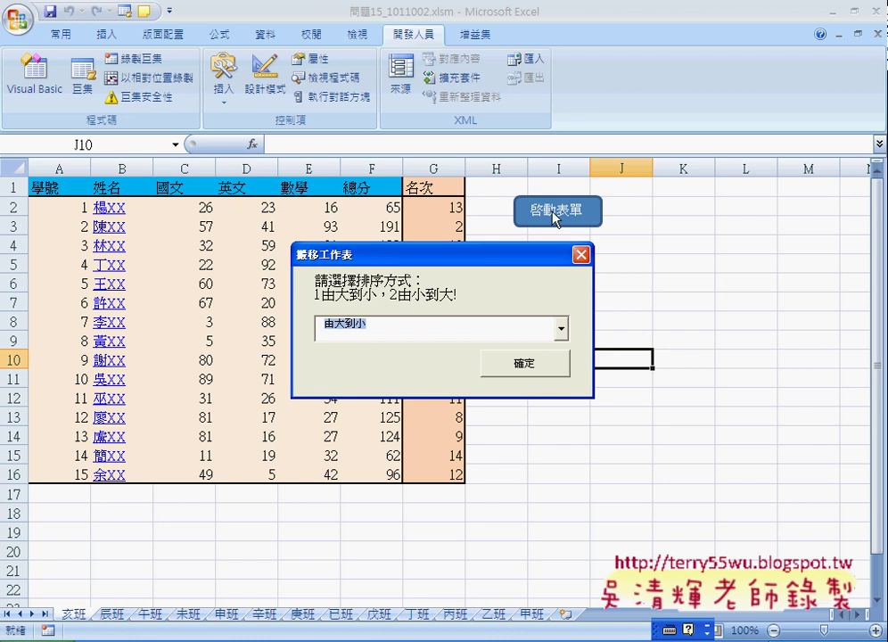
{"action": "left_click", "coordinate": [528, 364]}
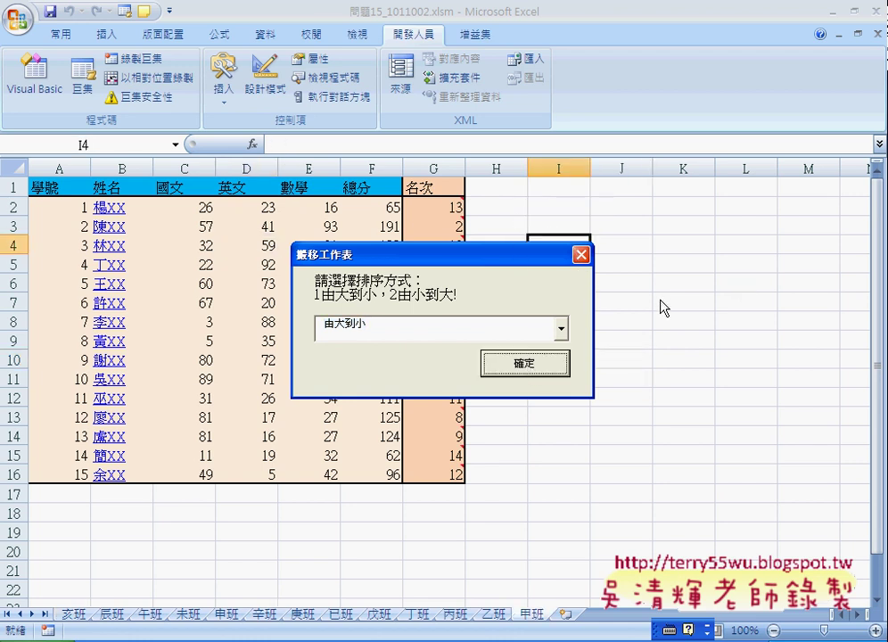
{"action": "left_click", "coordinate": [581, 255]}
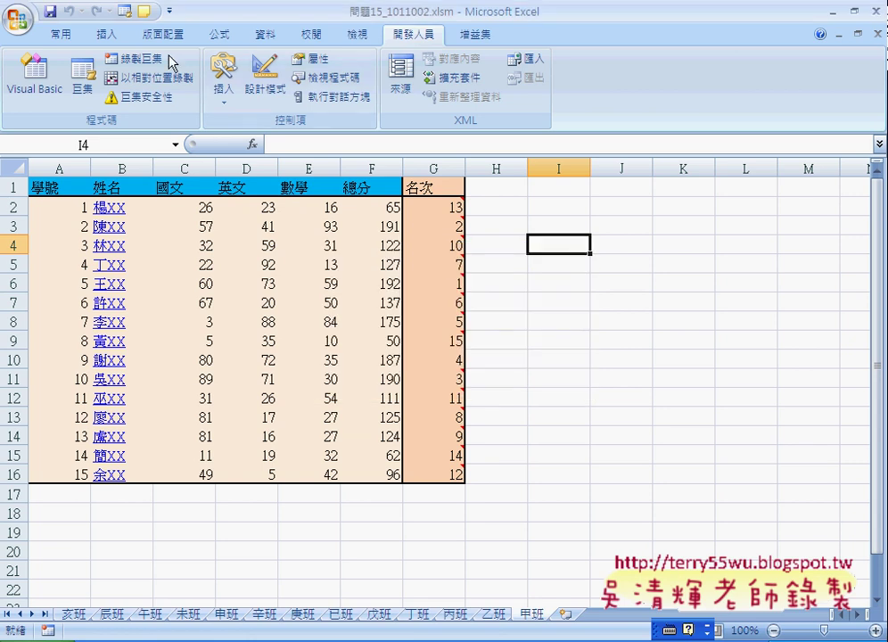
{"action": "left_click", "coordinate": [145, 18]}
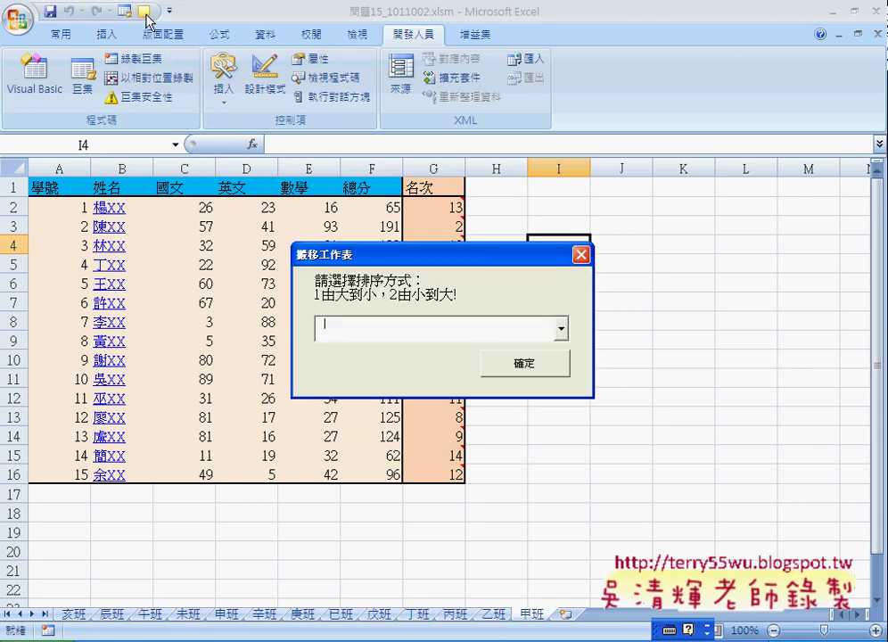
{"action": "left_click", "coordinate": [582, 255]}
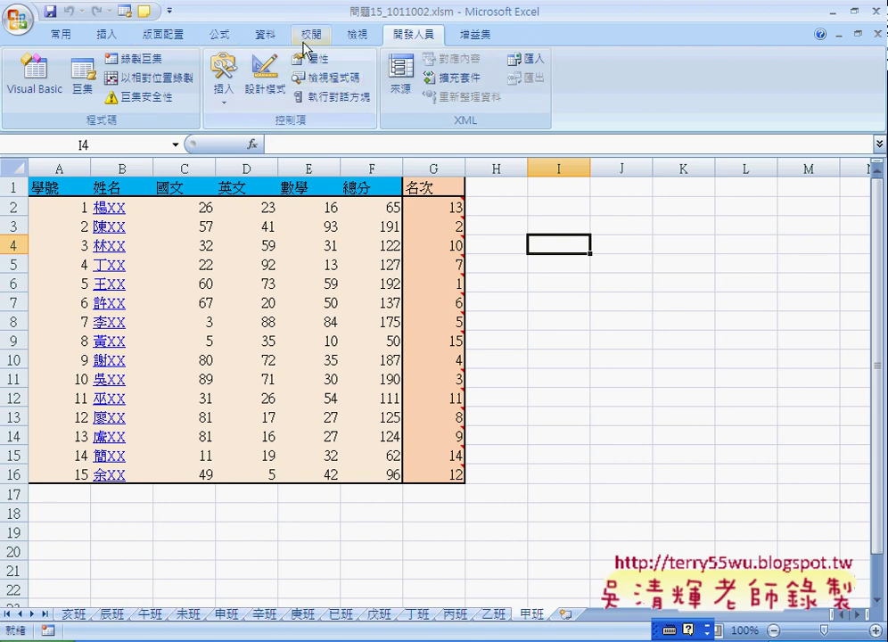
In the Visual Basic editor, show ThisWorkbook's code and select the Workbook_Open procedure
{"action": "left_click", "coordinate": [34, 73]}
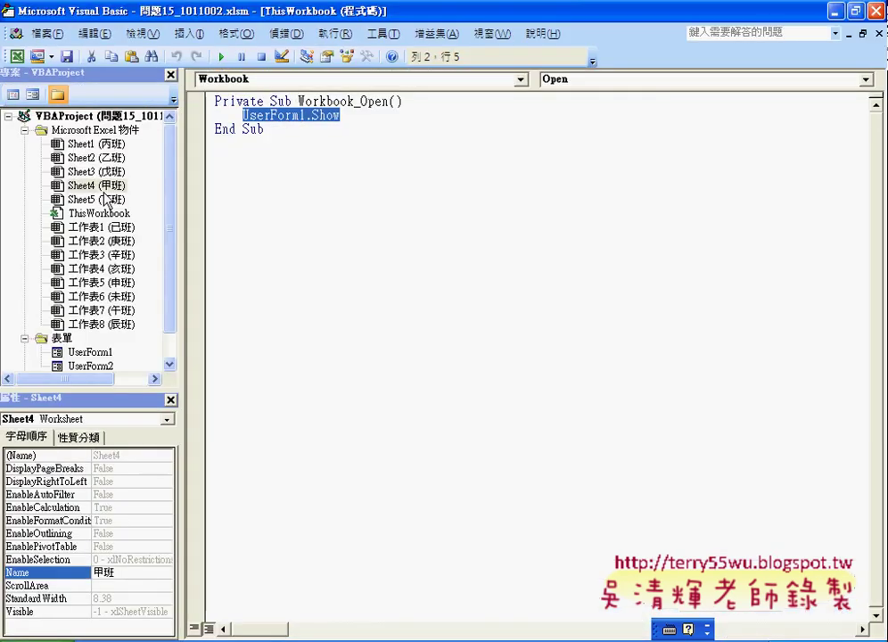
{"action": "left_click", "coordinate": [98, 213]}
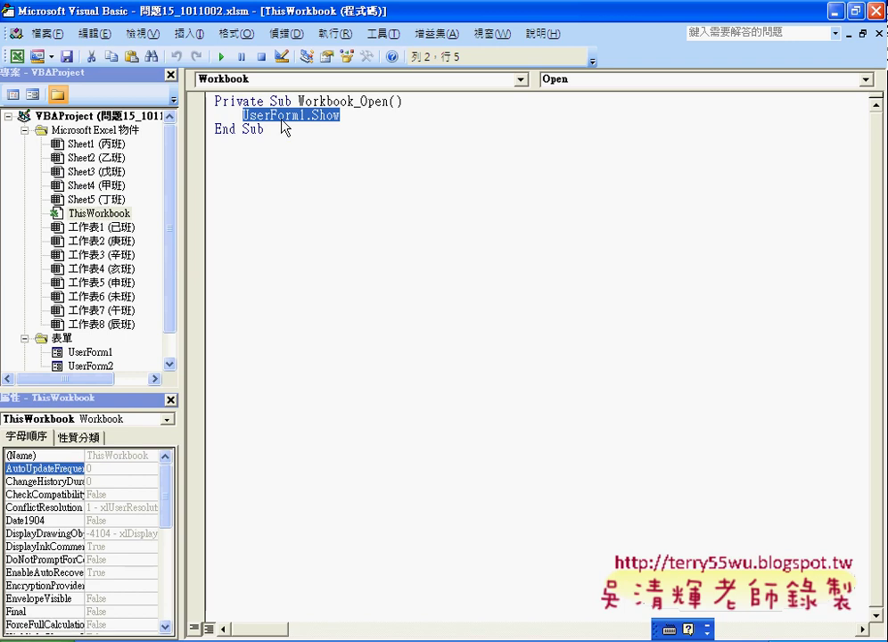
{"action": "left_click", "coordinate": [341, 143]}
{"action": "key", "text": "shift+Up"}
{"action": "key", "text": "shift+Up"}
{"action": "key", "text": "shift+Up"}
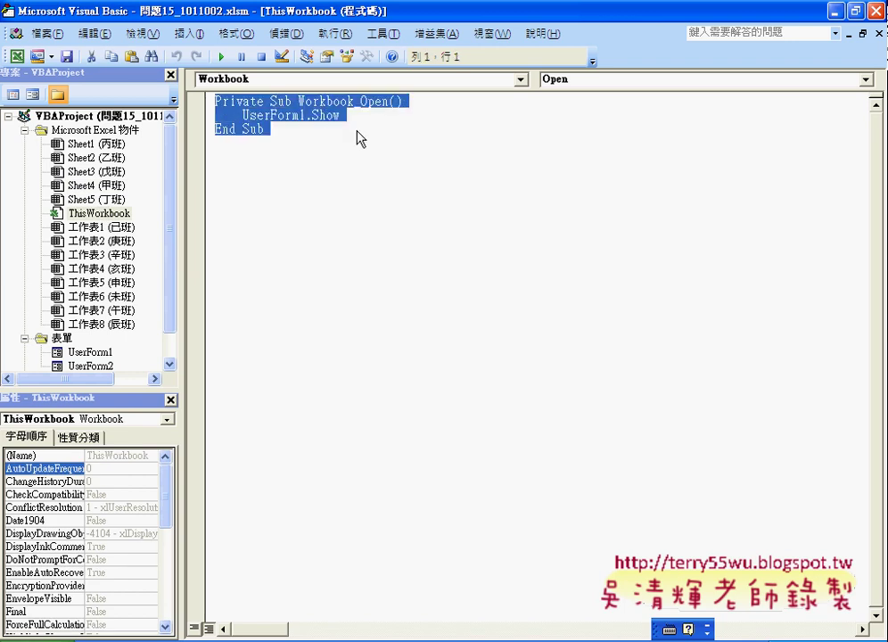
Close the VBA editor and launch the sort form from the yellow 啟動表單 toolbar button
{"action": "left_click", "coordinate": [880, 11]}
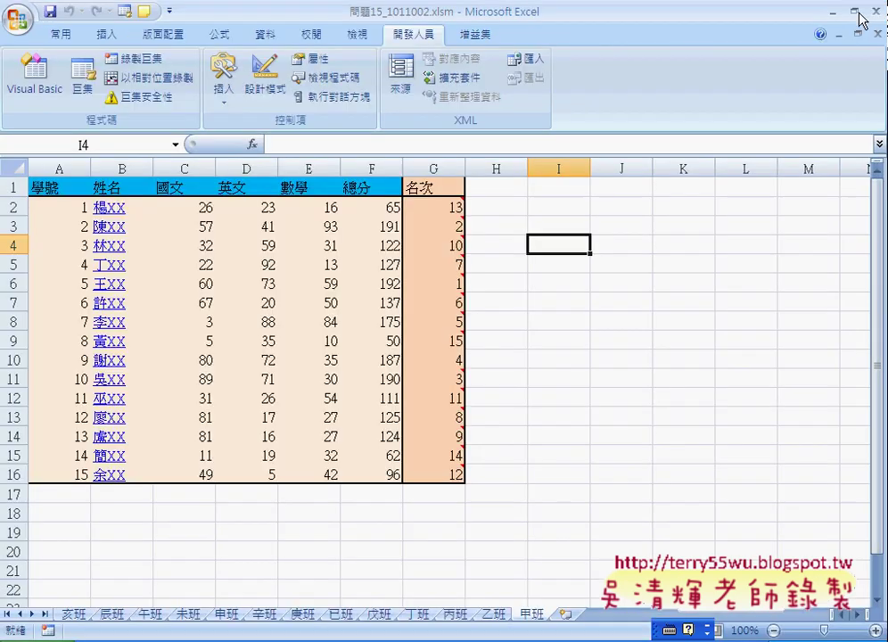
{"action": "left_click", "coordinate": [148, 11]}
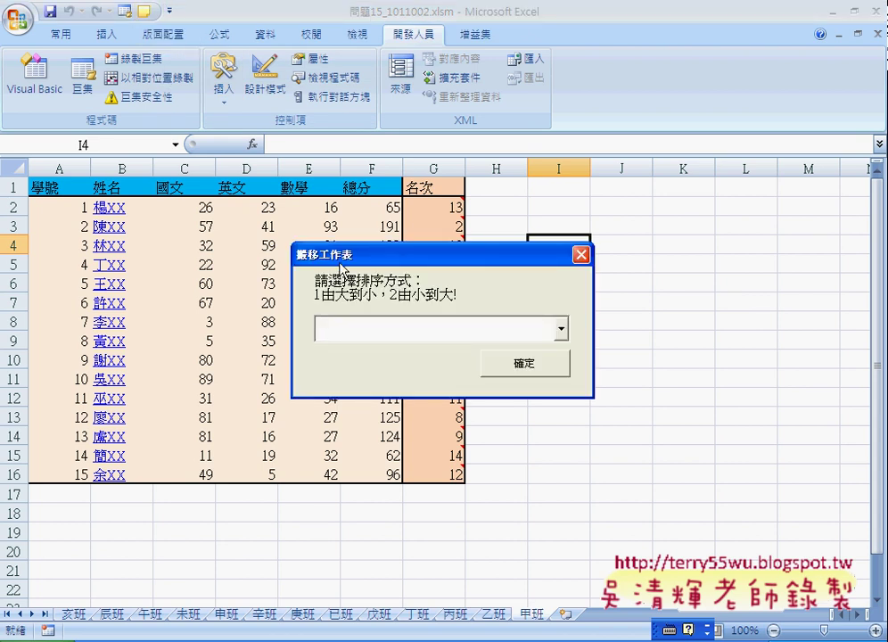